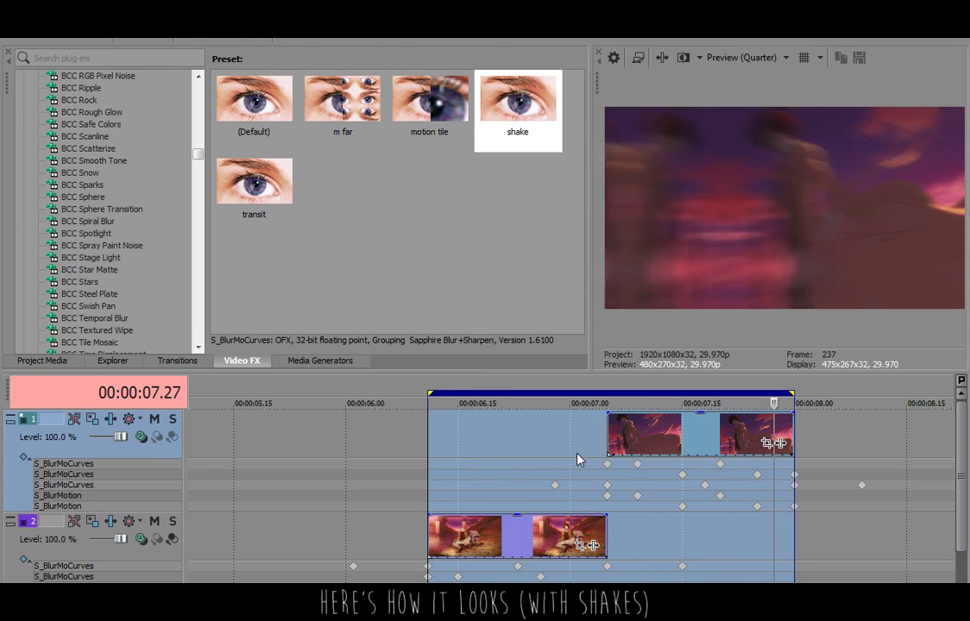
Remove the whole effect chain from tracks 2 and 1, and play back the bare clips.
key("space")
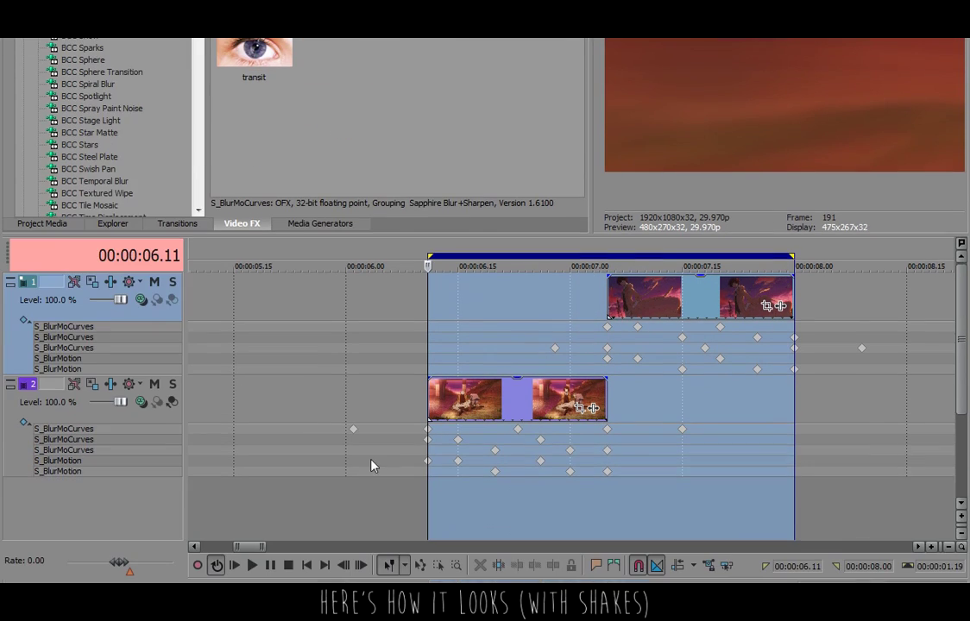
double_click(103, 566)
left_click(406, 71)
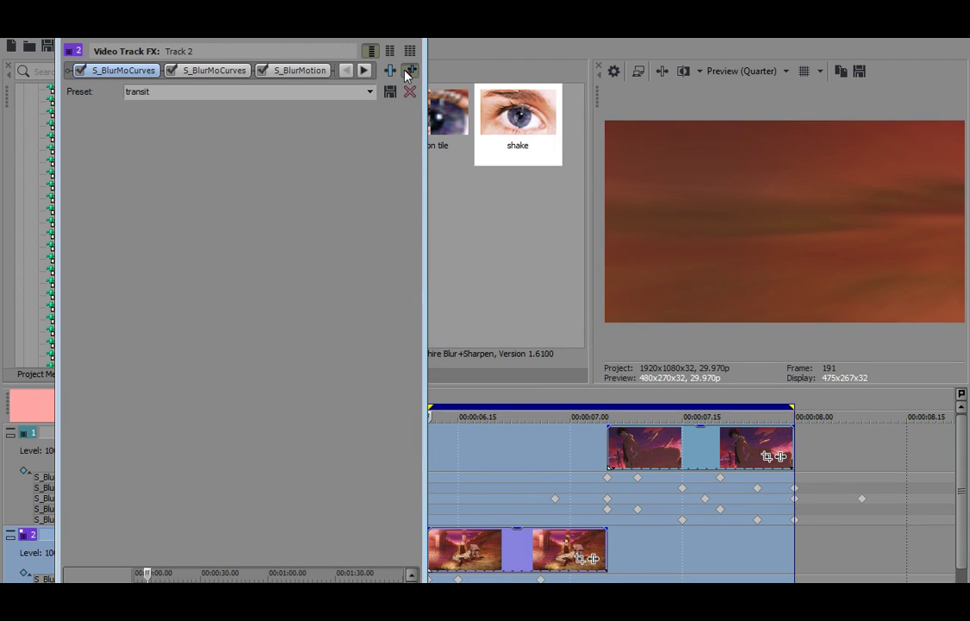
left_click(406, 71)
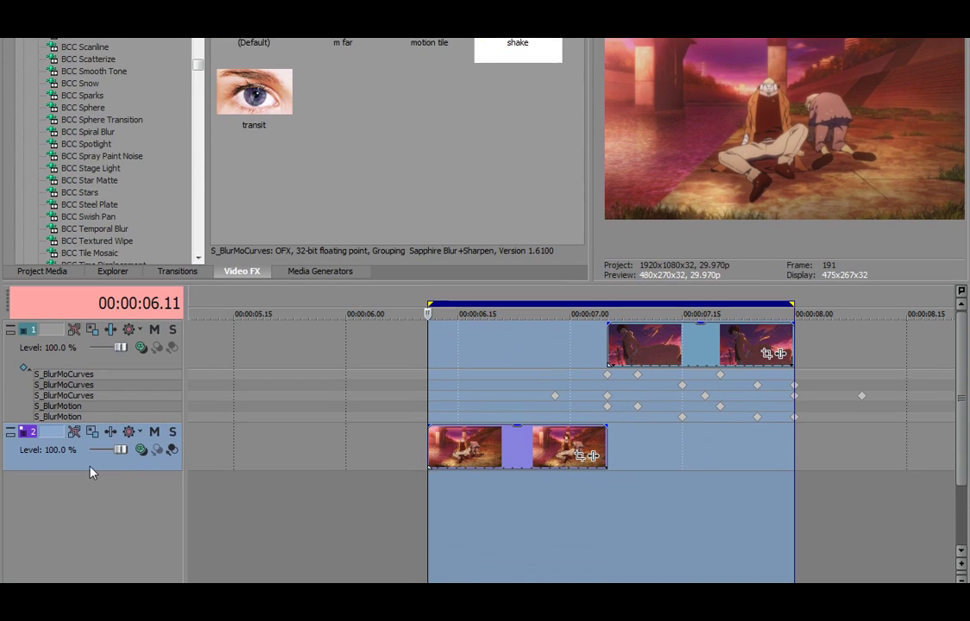
double_click(116, 395)
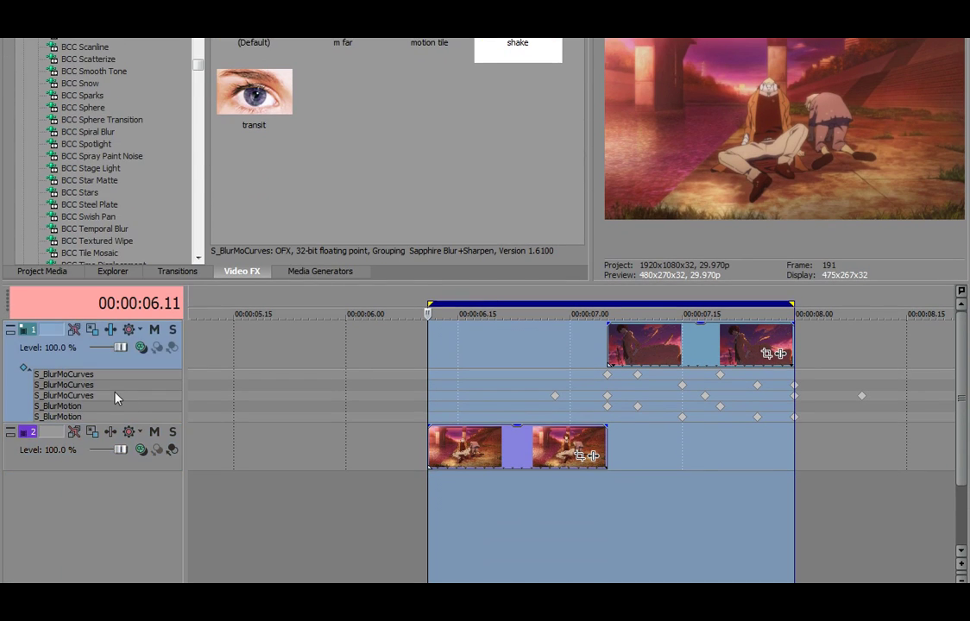
left_click(408, 71)
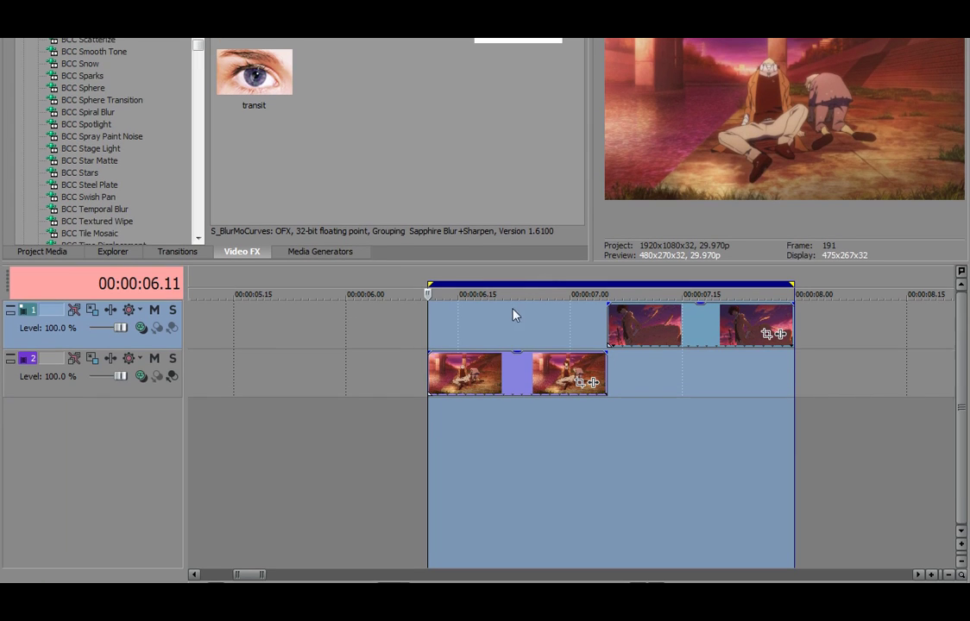
key("space")
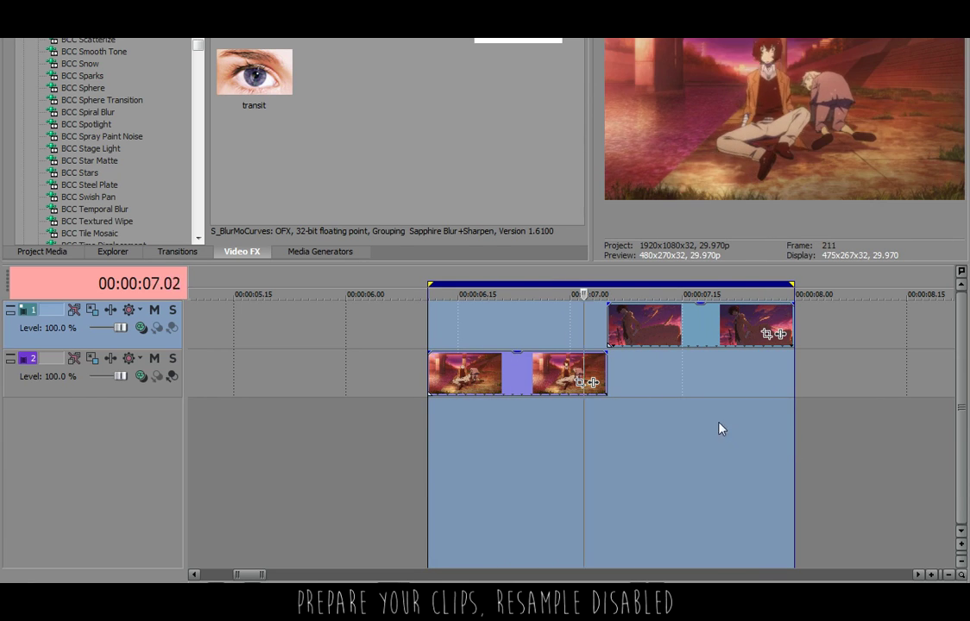
key("space")
Apply the default preset of the S_BlurMoCurves effect to track 2.
left_click_drag(198, 45, 202, 77)
left_click_drag(201, 190, 203, 212)
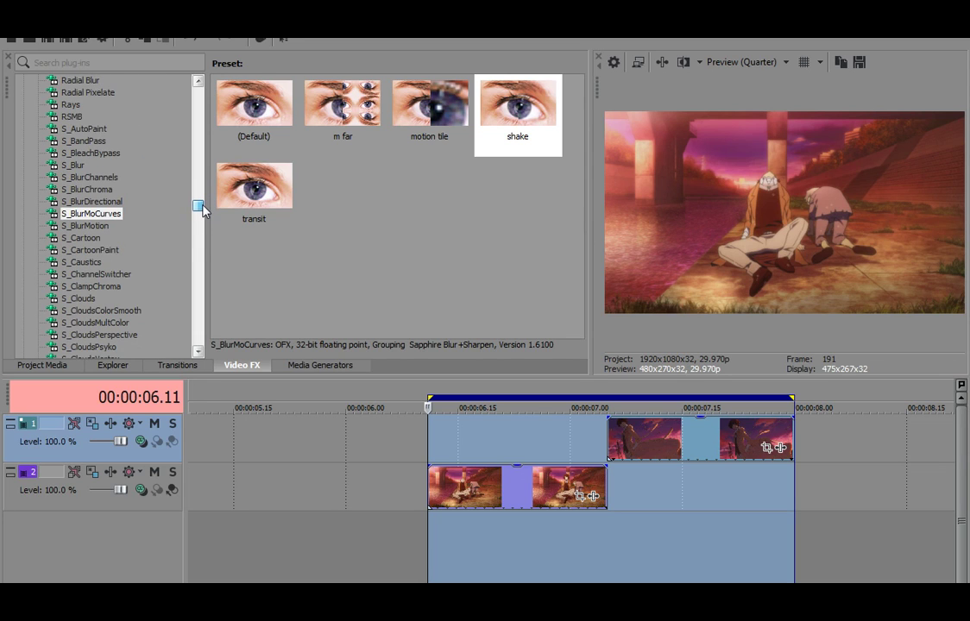
left_click(109, 216)
left_click_drag(231, 103, 74, 493)
left_click_drag(153, 444, 156, 448)
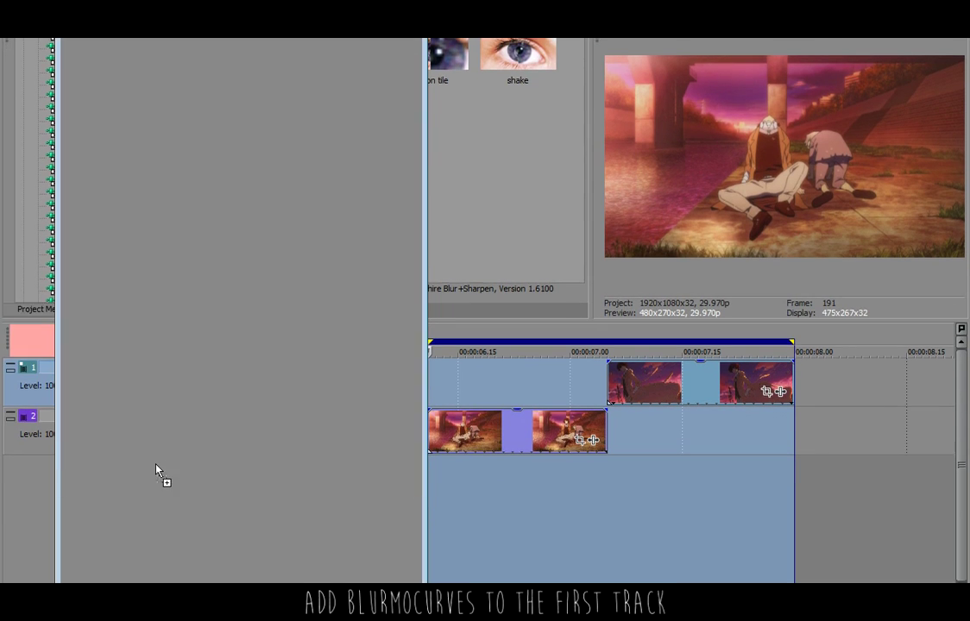
Set both Wrap X and Wrap Y of S_BlurMoCurves to Reflect.
left_click_drag(475, 352, 514, 345)
left_click(278, 328)
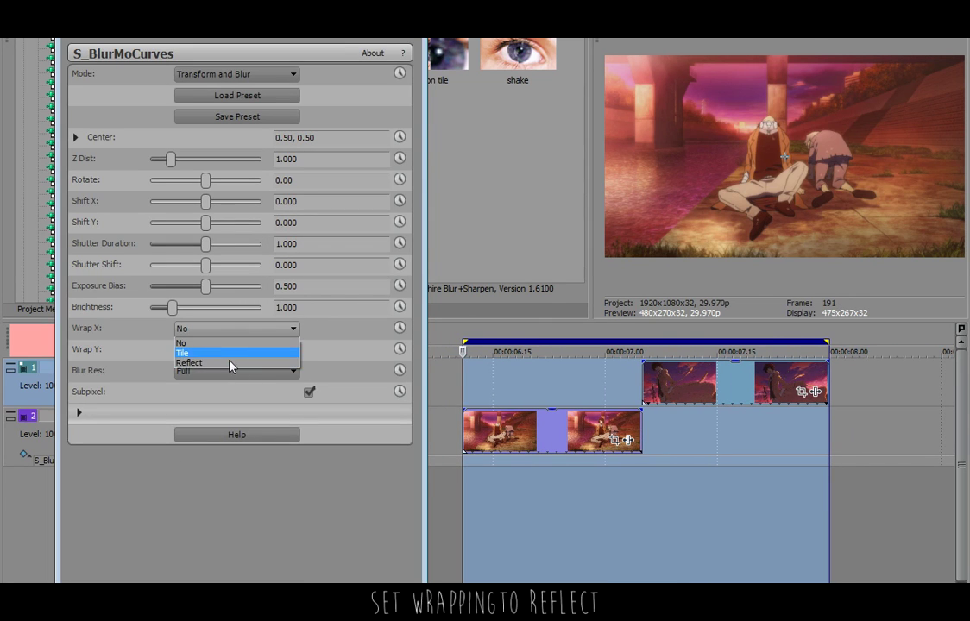
left_click(231, 362)
left_click(216, 349)
left_click(216, 383)
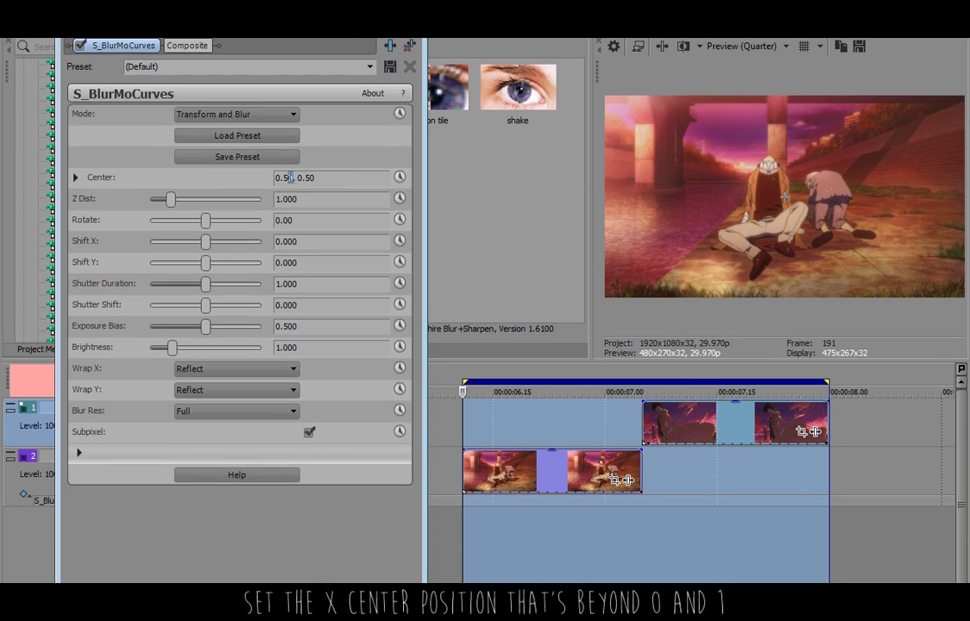
Move the S_BlurMoCurves center beyond the frame by setting it to 1.25, 0.50.
type("-")
key("Return")
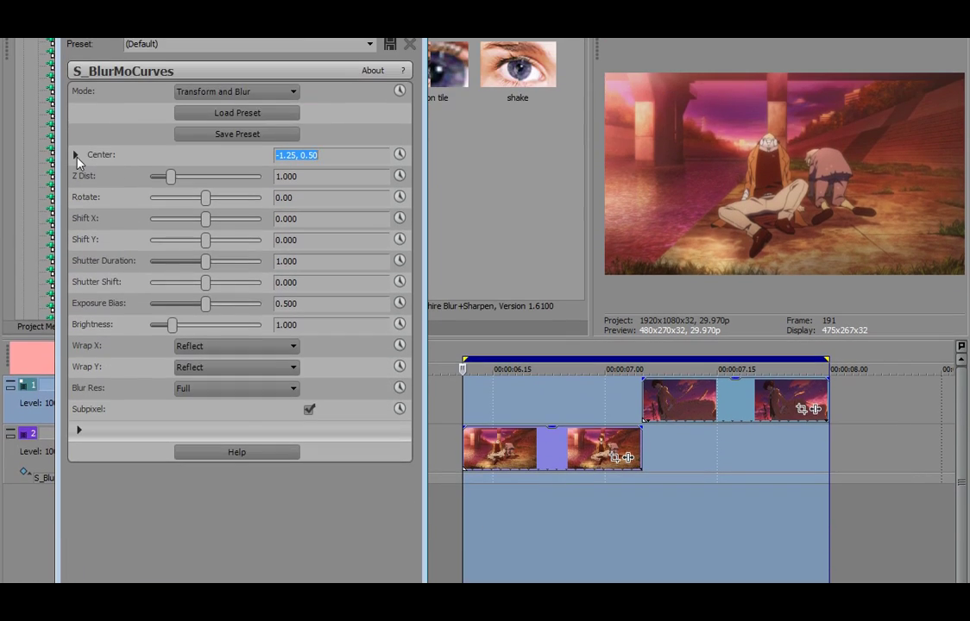
left_click(75, 53)
left_click(294, 156)
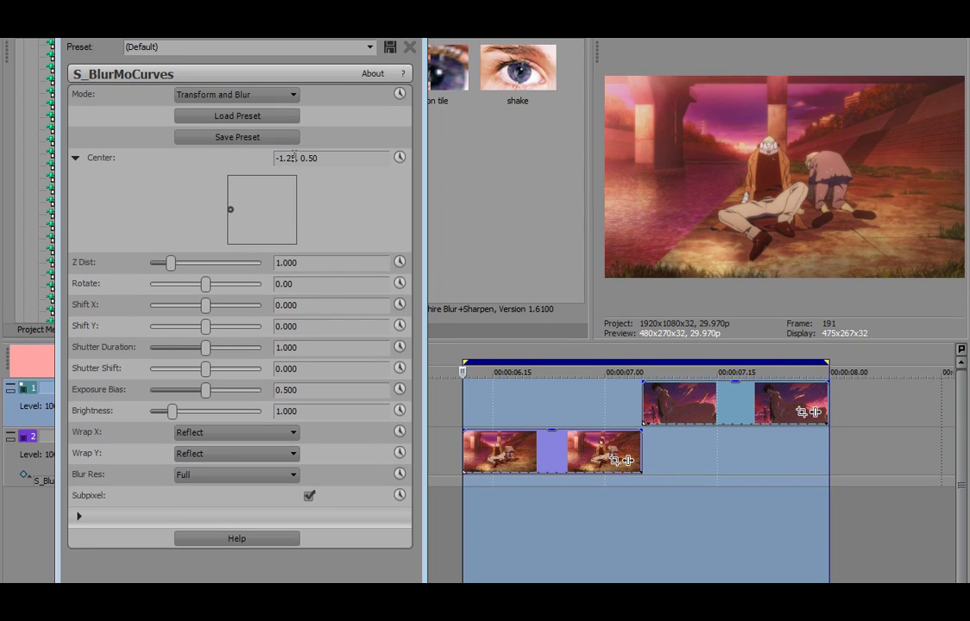
key("Return")
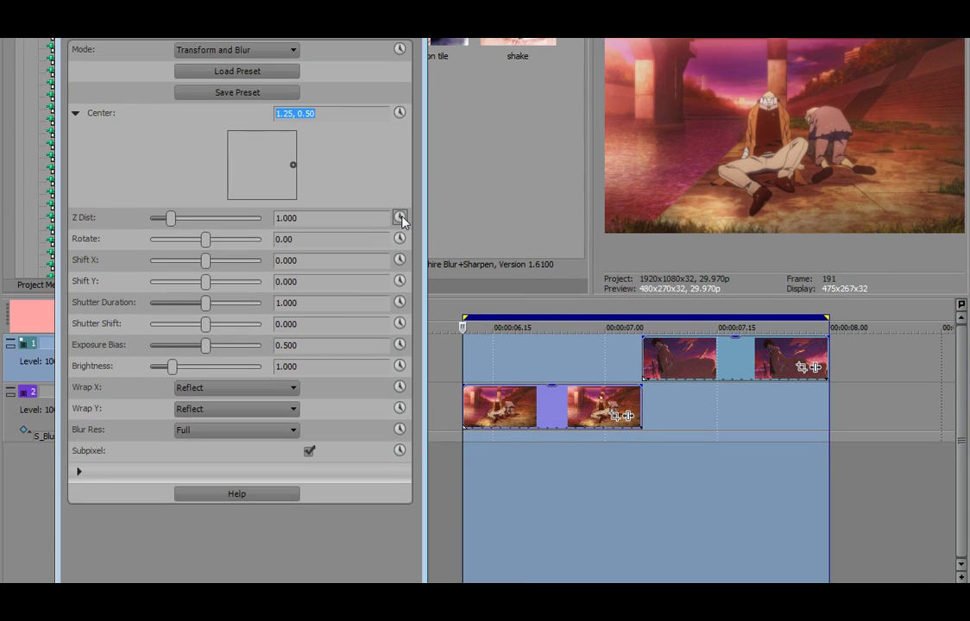
Animate Z Dist with Shutter Duration set to 0, adding keyframes on track 2 at 00:00:06.11, 00:00:06.15 and 00:00:06.26.
left_click(400, 217)
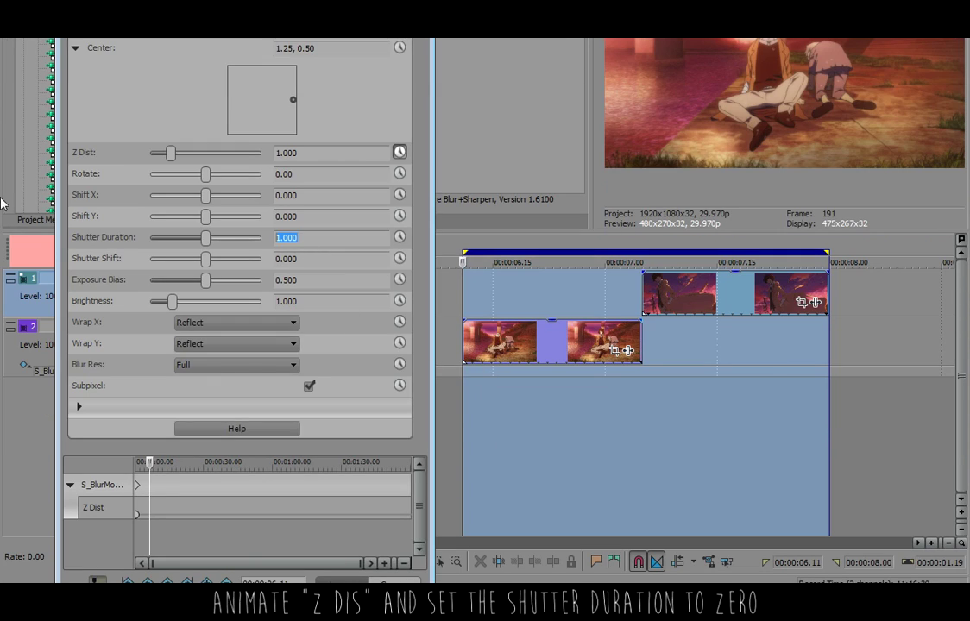
left_click(463, 377)
double_click(463, 373)
key("Right")
key("Right")
key("Right")
key("Right")
left_click(493, 377)
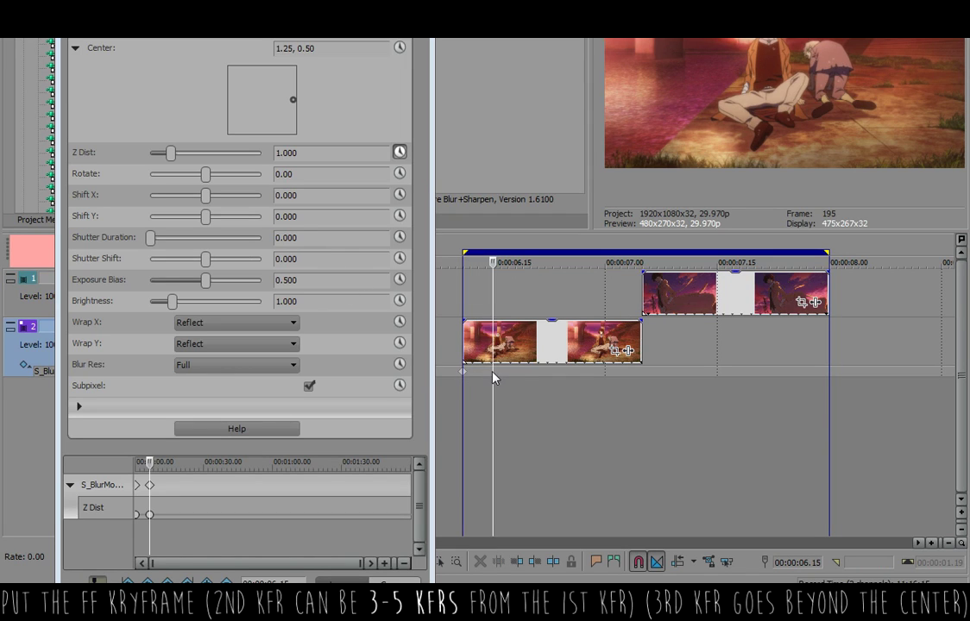
double_click(576, 376)
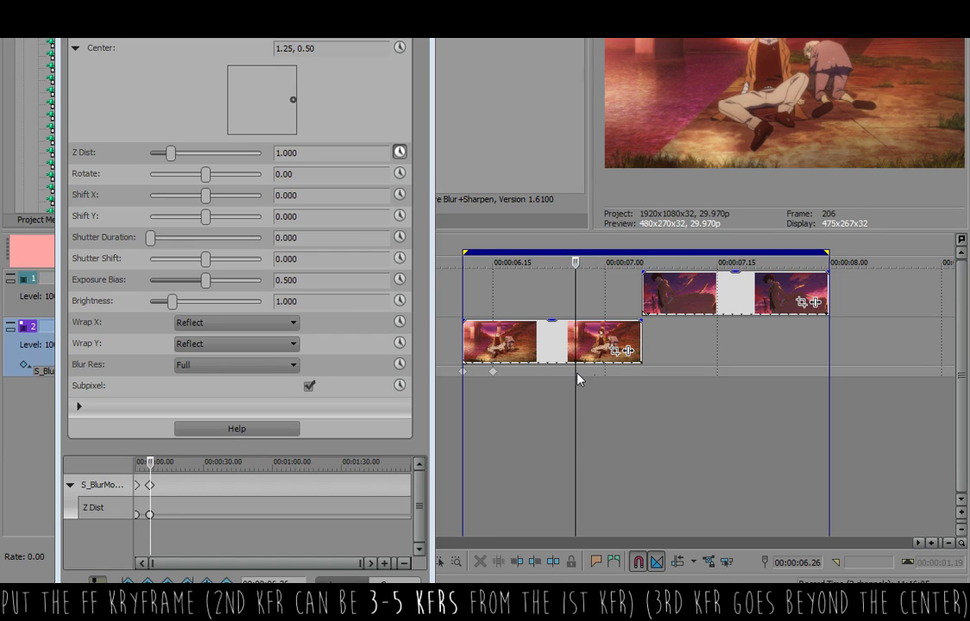
Change all three Z Dist keyframes to Fast Fade interpolation.
left_click(115, 510)
scroll(254, 526, "up", 6)
left_click_drag(231, 530, 282, 528)
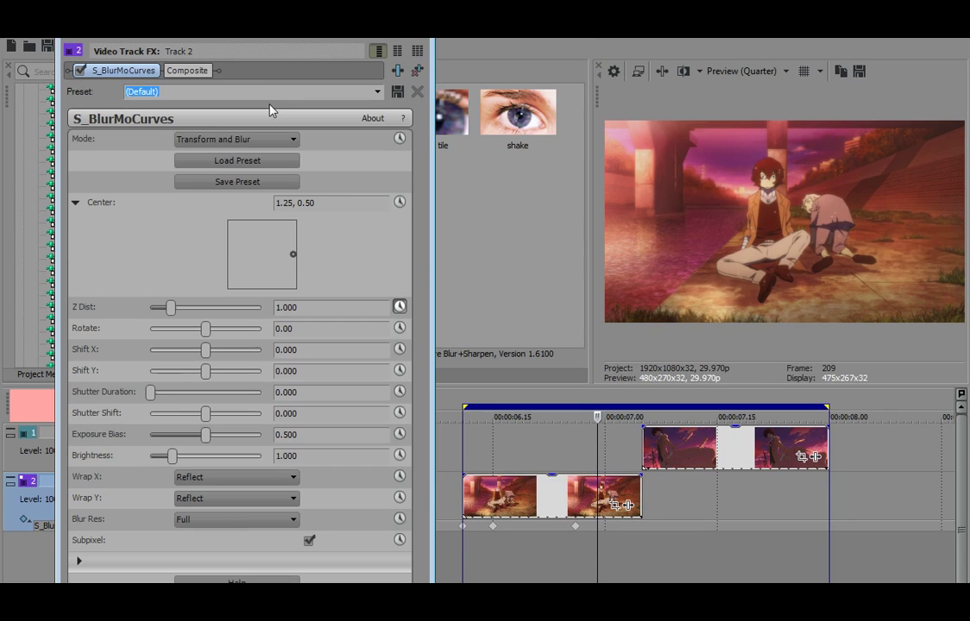
mouse_move(240, 20)
left_mouse_down()
mouse_move(240, 80)
mouse_move(239, 32)
left_mouse_up()
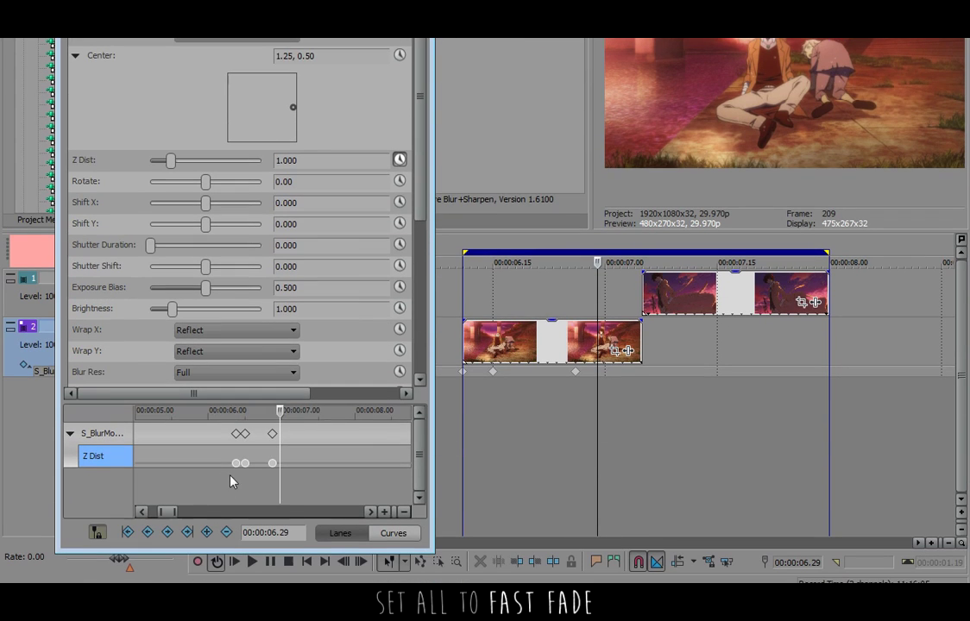
right_click(236, 463)
right_click(237, 465)
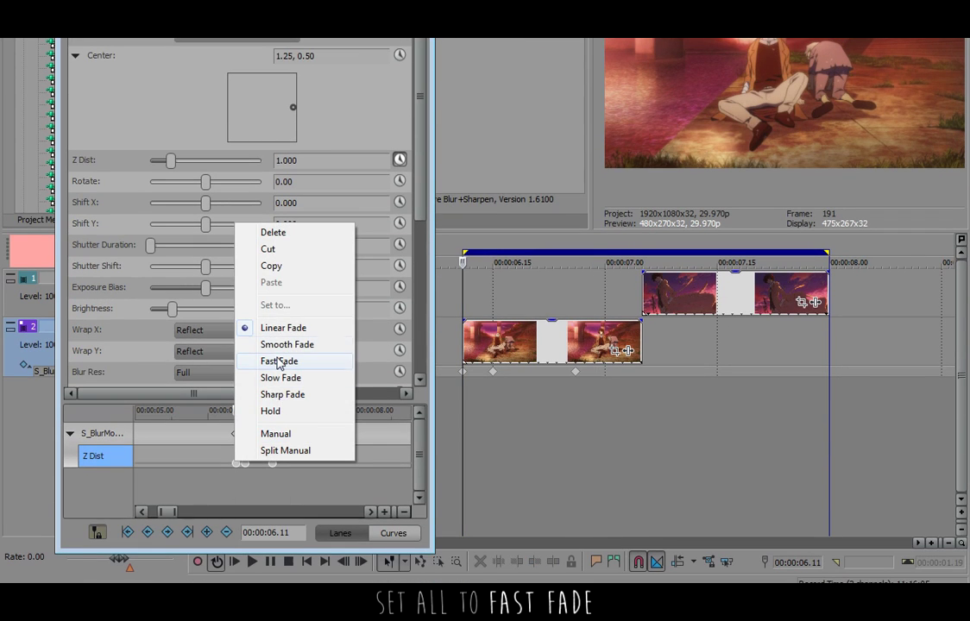
left_click(279, 362)
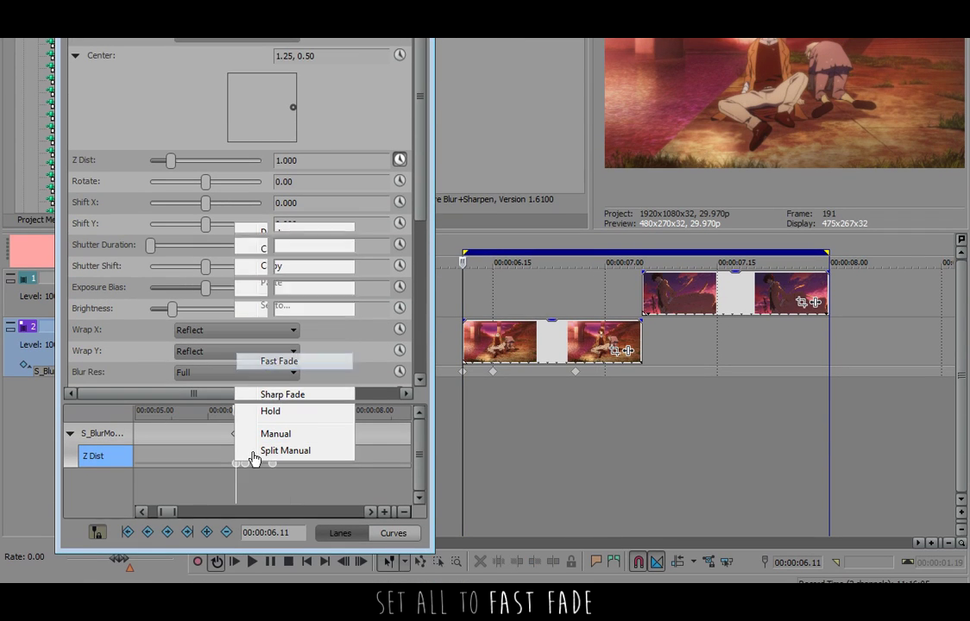
Set Z Dist to 0.3 at the first keyframe and 0.8 at the second, and close the effect window.
left_click(301, 161)
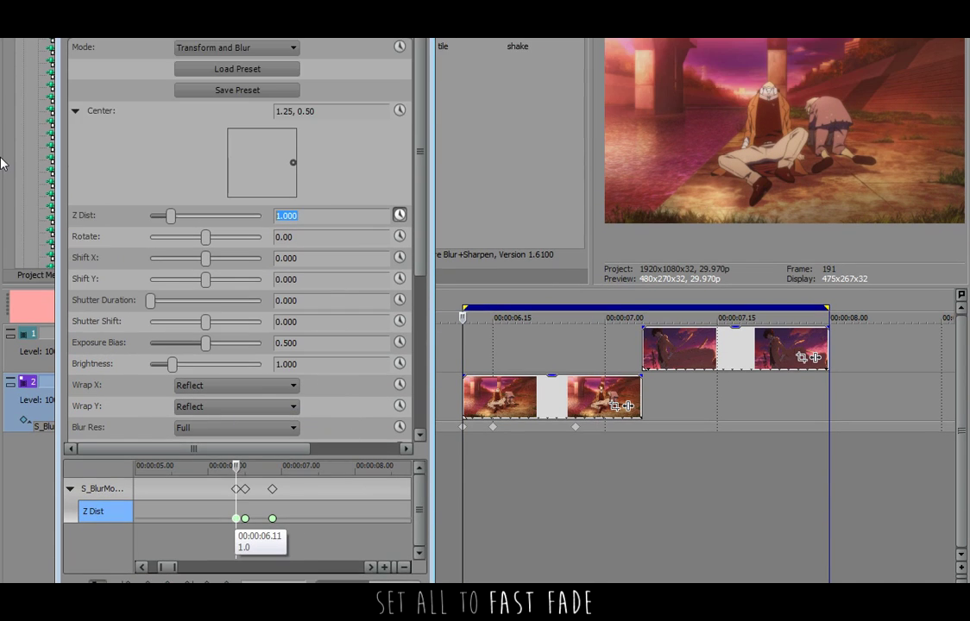
type(".3")
key("Return")
left_click(245, 475)
left_click(305, 173)
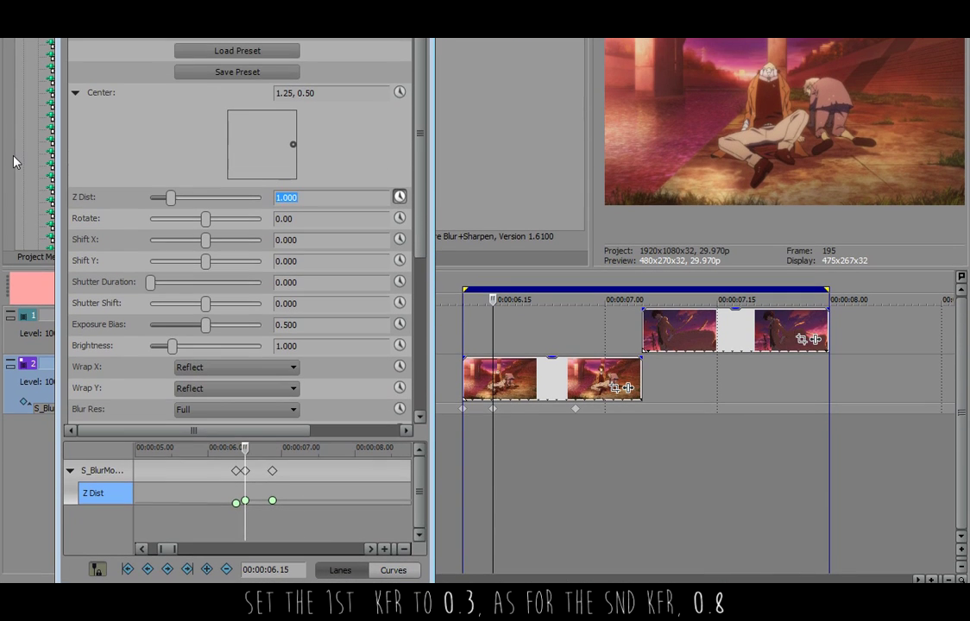
type(".8")
key("Return")
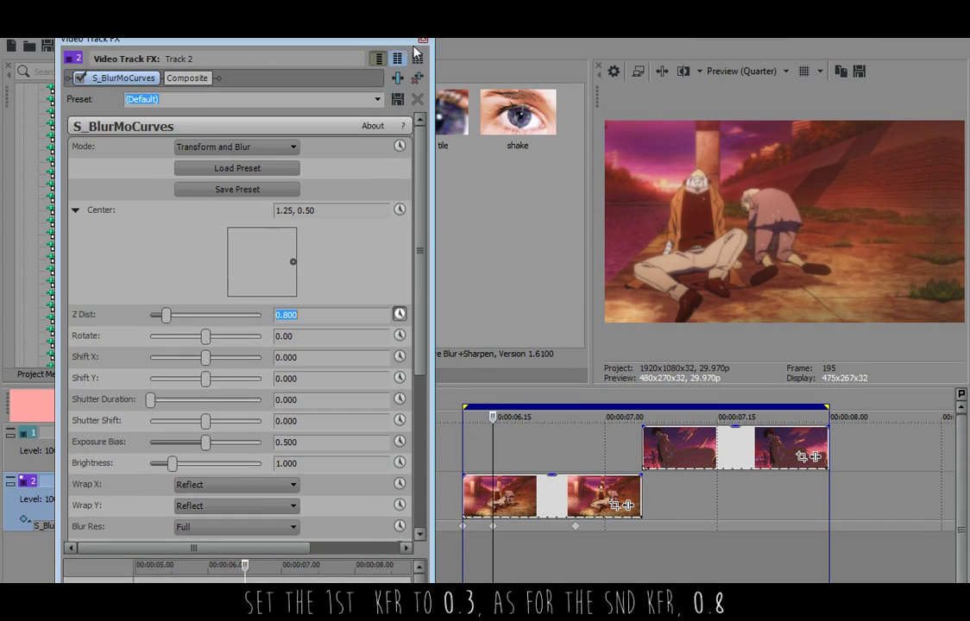
left_click(422, 39)
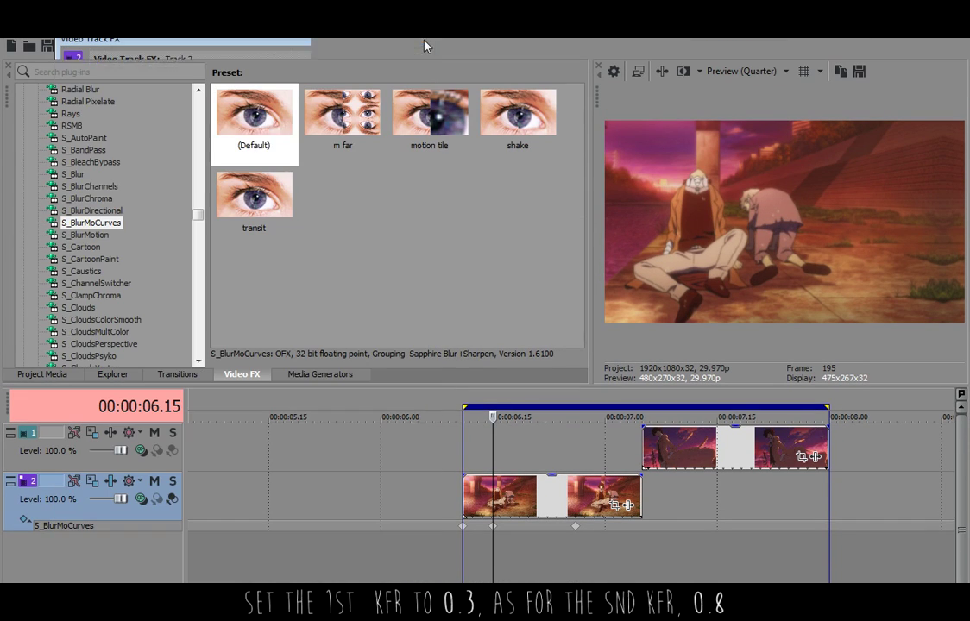
Apply the S_BlurMotion "use" preset to track 2 and animate To Z Dist with keyframes aligned to the three S_BlurMoCurves keyframes.
left_click(84, 235)
left_click_drag(518, 120, 131, 493)
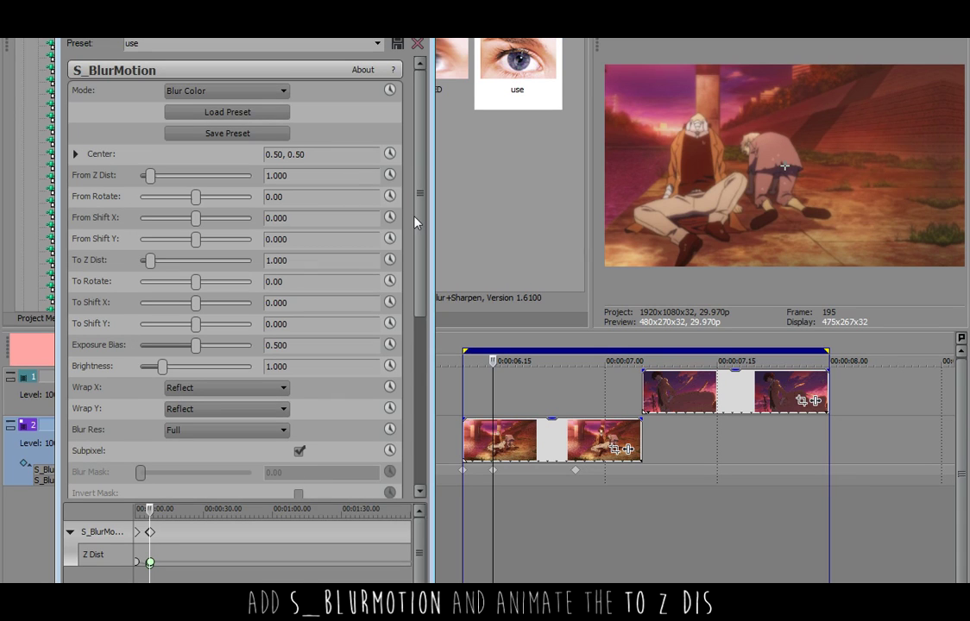
left_click(390, 260)
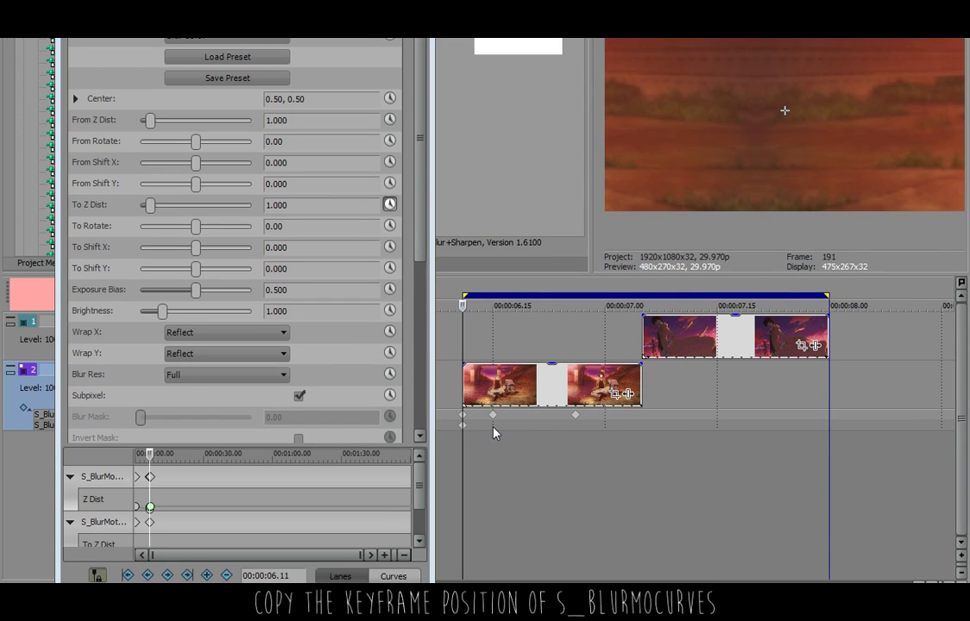
double_click(493, 426)
double_click(576, 426)
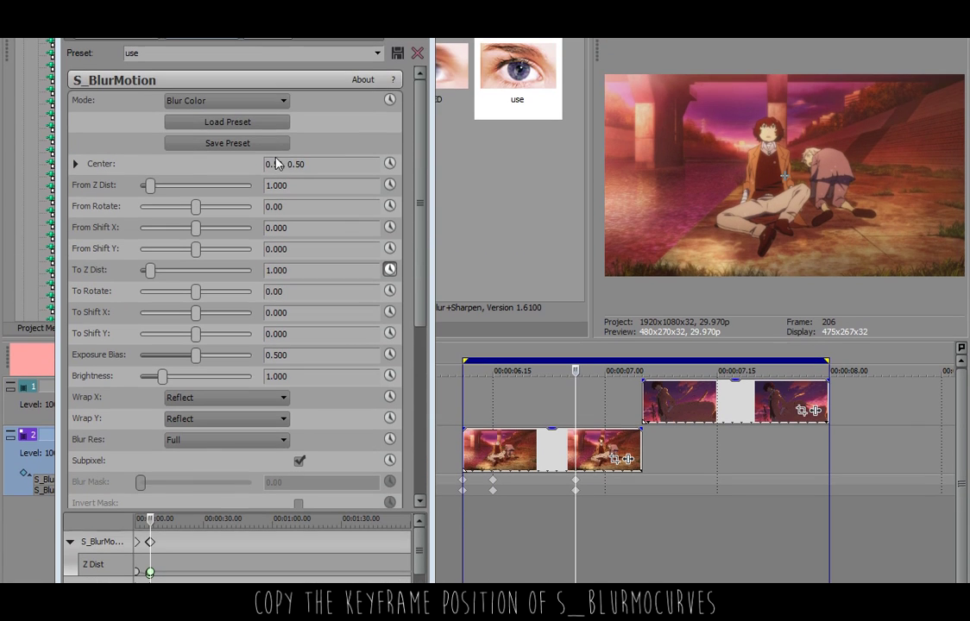
Set the S_BlurMotion center to 1.25, 0.50, matching the center of S_BlurMoCurves.
double_click(274, 164)
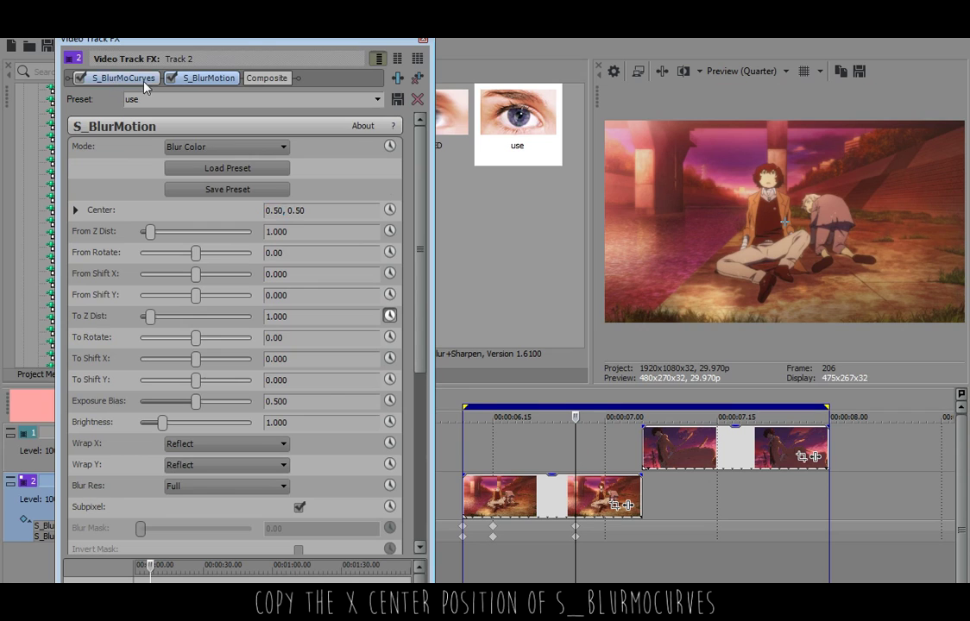
left_click(144, 83)
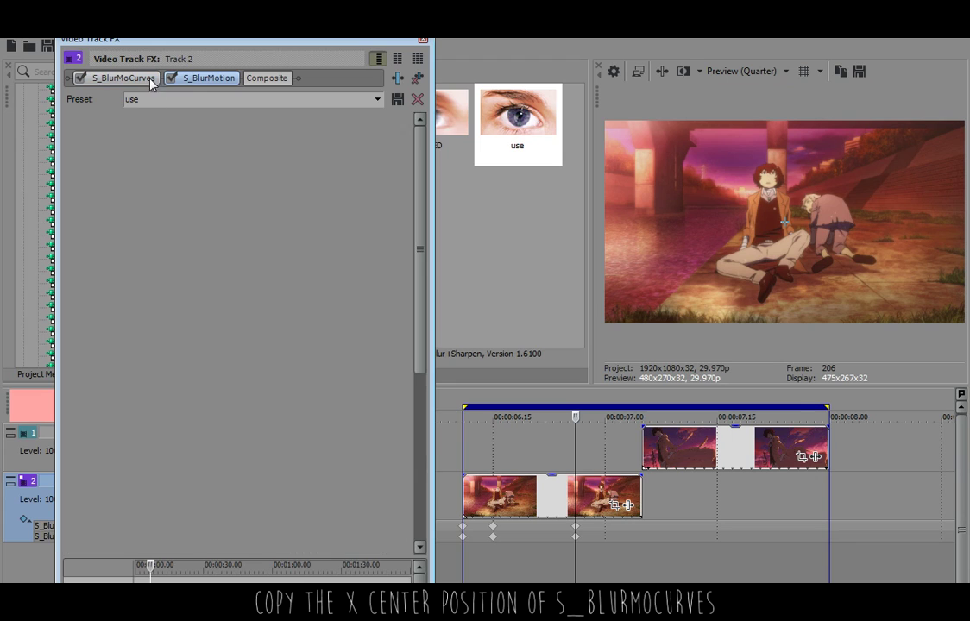
left_click(206, 82)
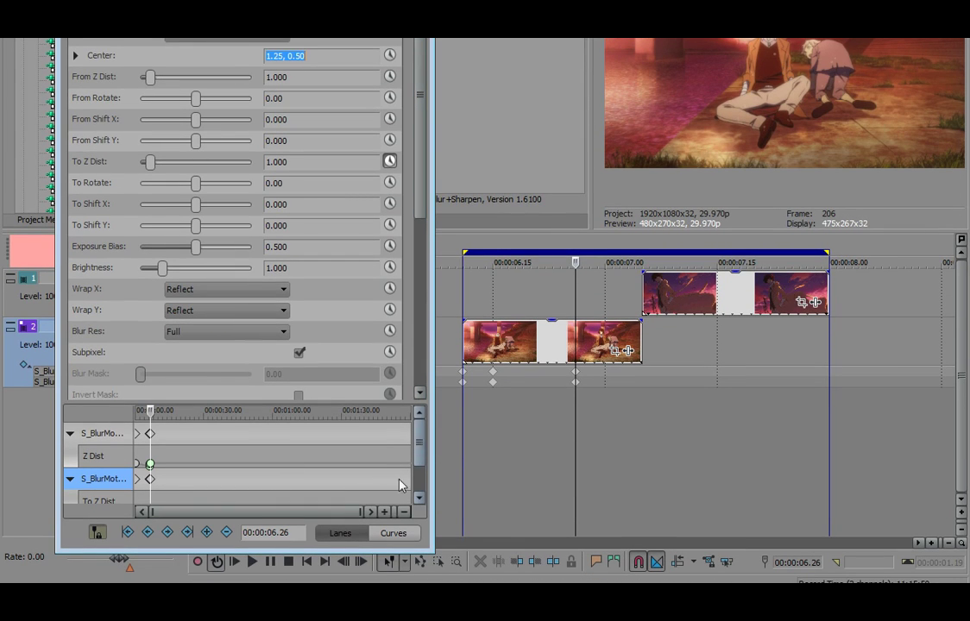
Change all To Z Dist keyframes of S_BlurMotion to Fast Fade interpolation.
left_click_drag(210, 402, 207, 305)
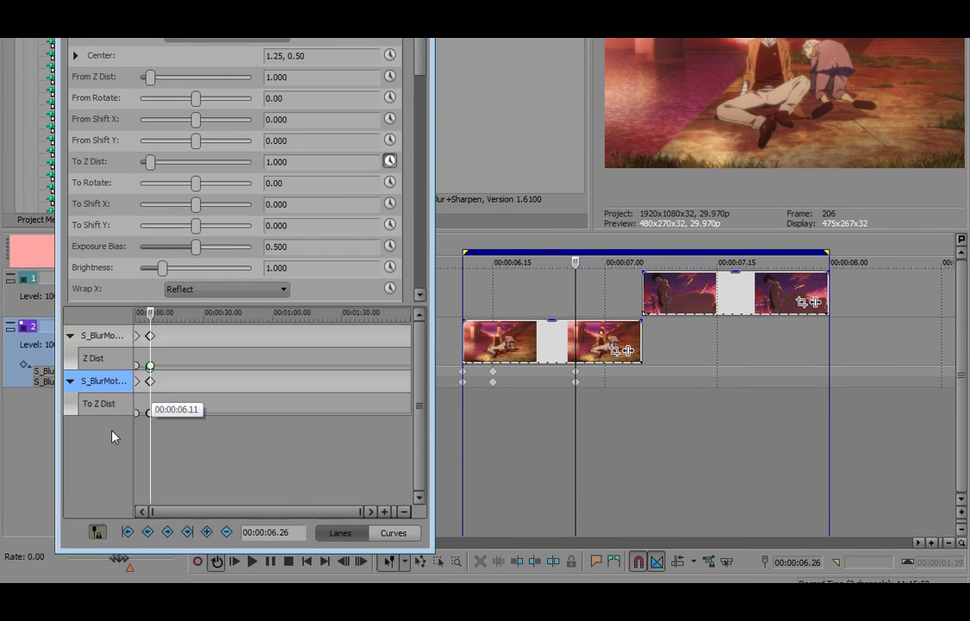
left_click(103, 405)
scroll(260, 439, "up", 4)
left_click_drag(245, 437, 287, 446)
left_click(254, 416)
left_click(258, 413)
right_click(259, 413)
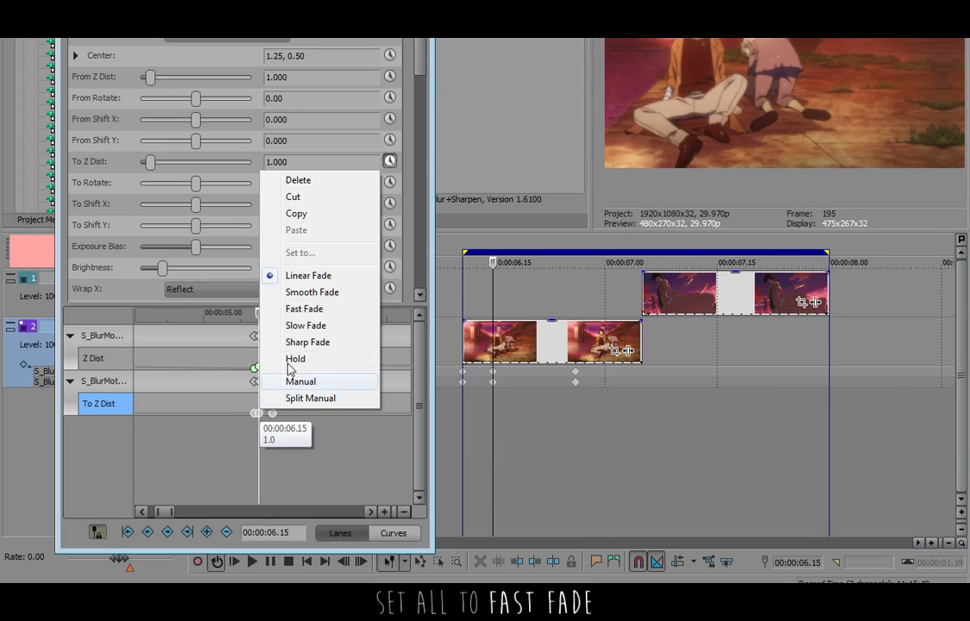
left_click(304, 309)
Set To Z Dist to 0.65 at the first S_BlurMotion keyframe, at 00:00:06.11.
left_click(258, 417)
scroll(258, 416, "up", 4)
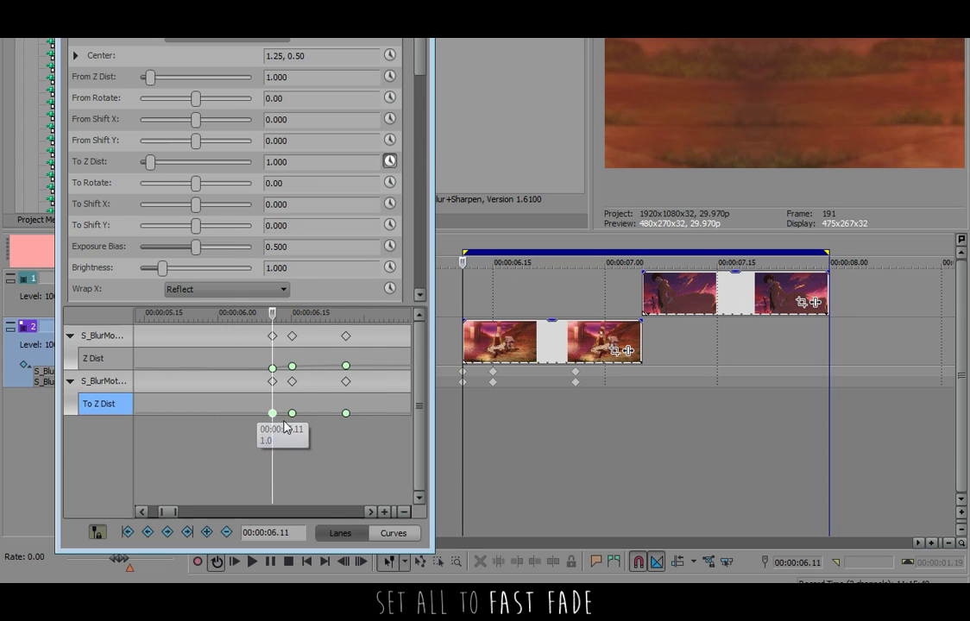
left_click(299, 163)
type(".645")
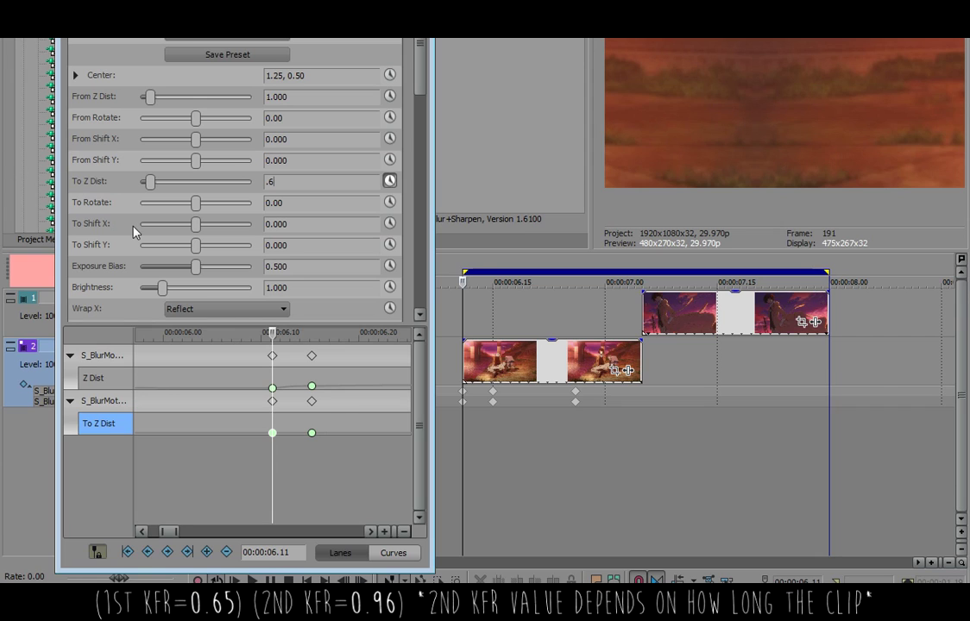
key("Return")
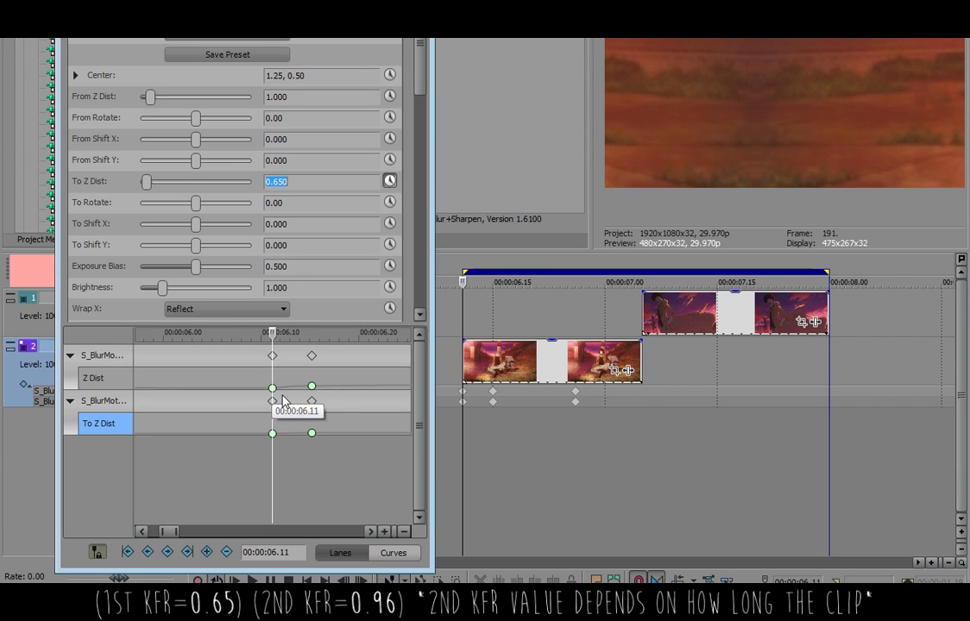
Set To Z Dist to 0.95 at the second S_BlurMotion keyframe, at 00:00:06.15.
left_click(311, 433)
double_click(280, 182)
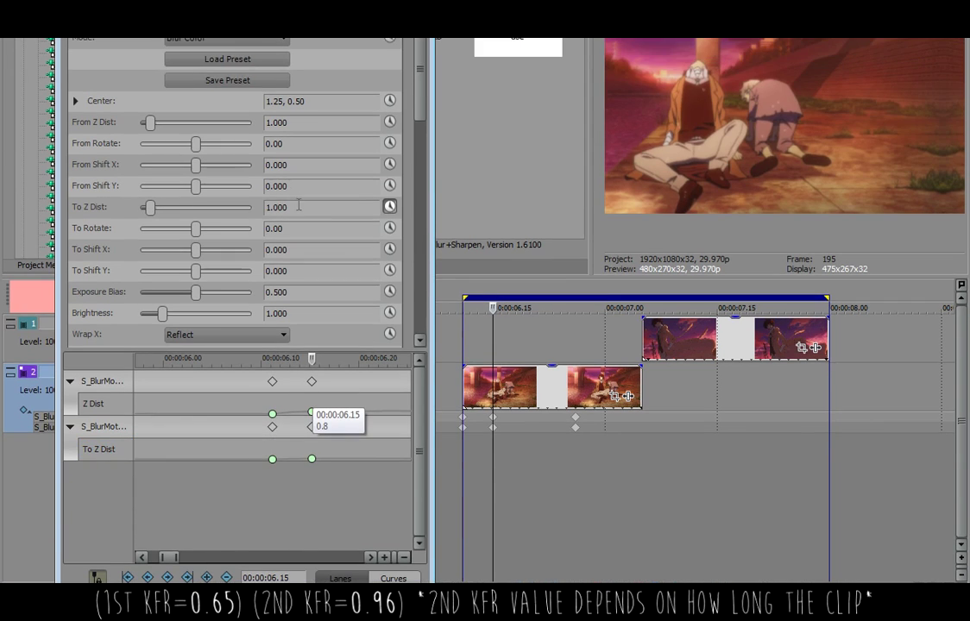
type(".95")
key("Return")
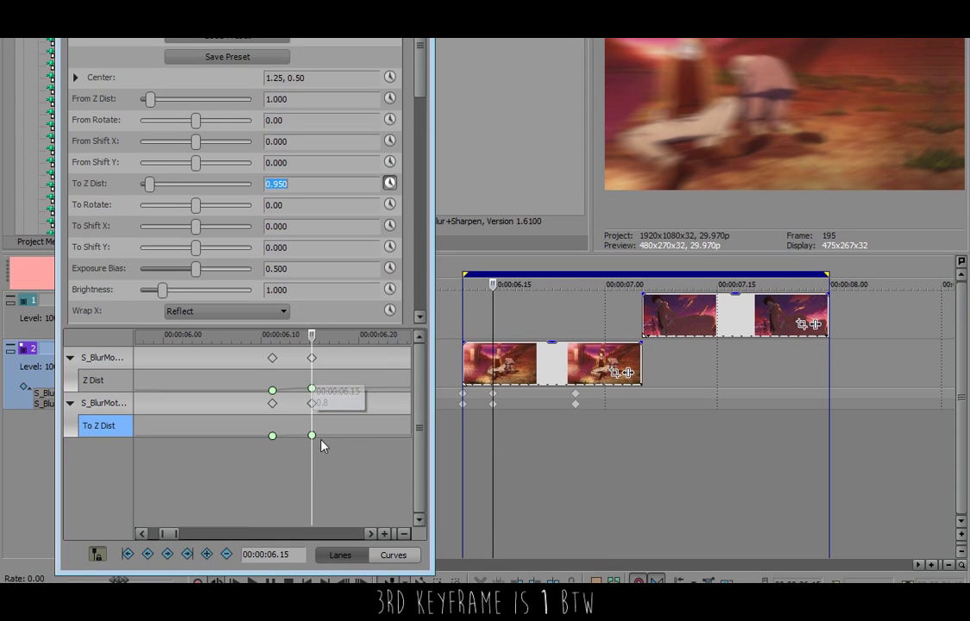
Step frame by frame from 00:00:06.15 toward the third keyframe to examine how the blur eases out.
left_click(320, 462)
left_click(311, 459)
scroll(312, 459, "down", 3)
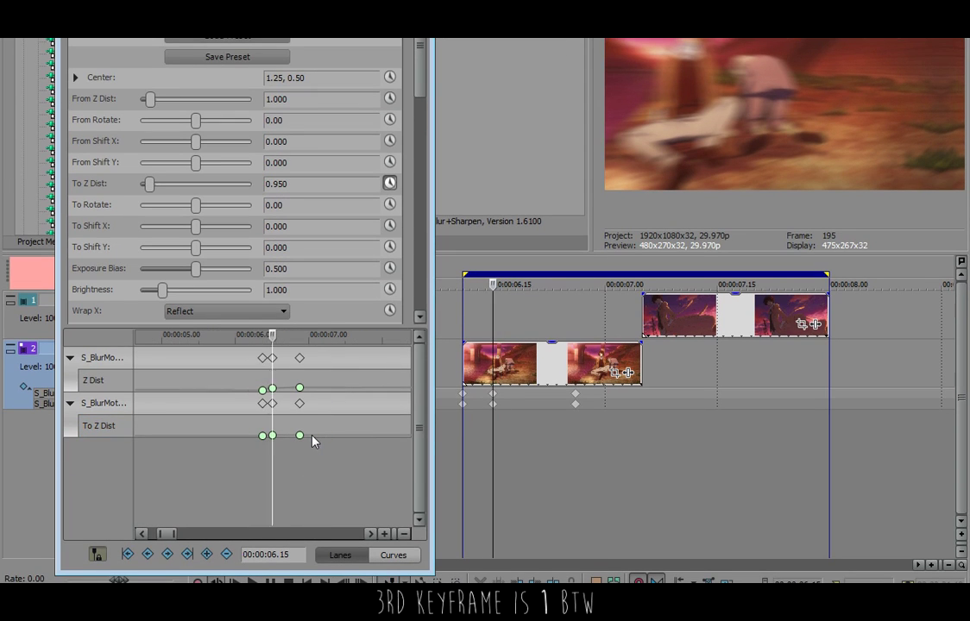
key("Right")
key("Right")
key("Right")
key("Right")
key("Right")
key("Right")
key("Right")
key("Right")
key("Right")
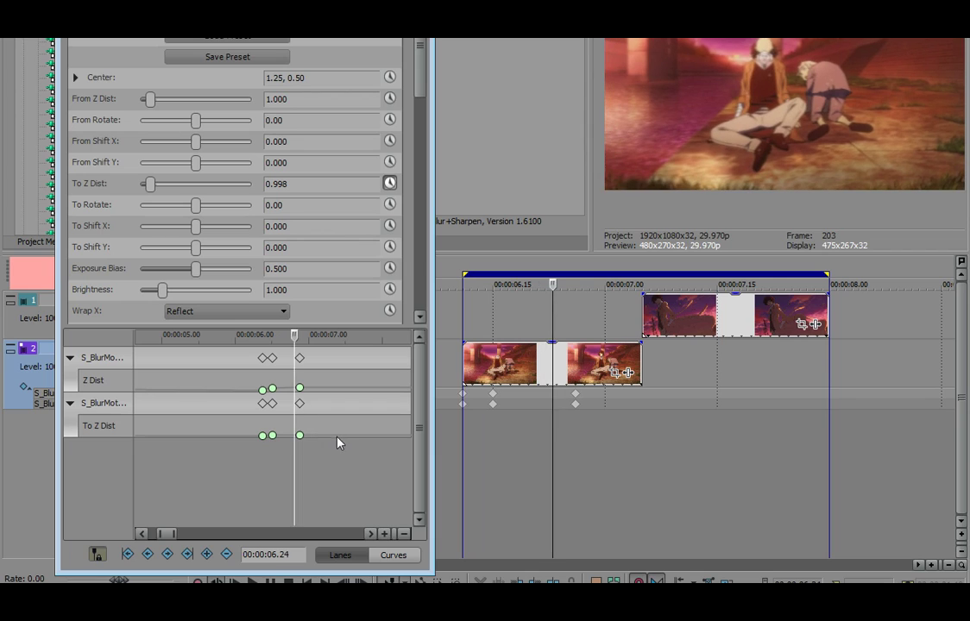
Set To Z Dist to 0.96 at the second S_BlurMotion keyframe and close the track effects window.
scroll(311, 447, "down", 1)
left_click(259, 435)
scroll(272, 436, "up", 2)
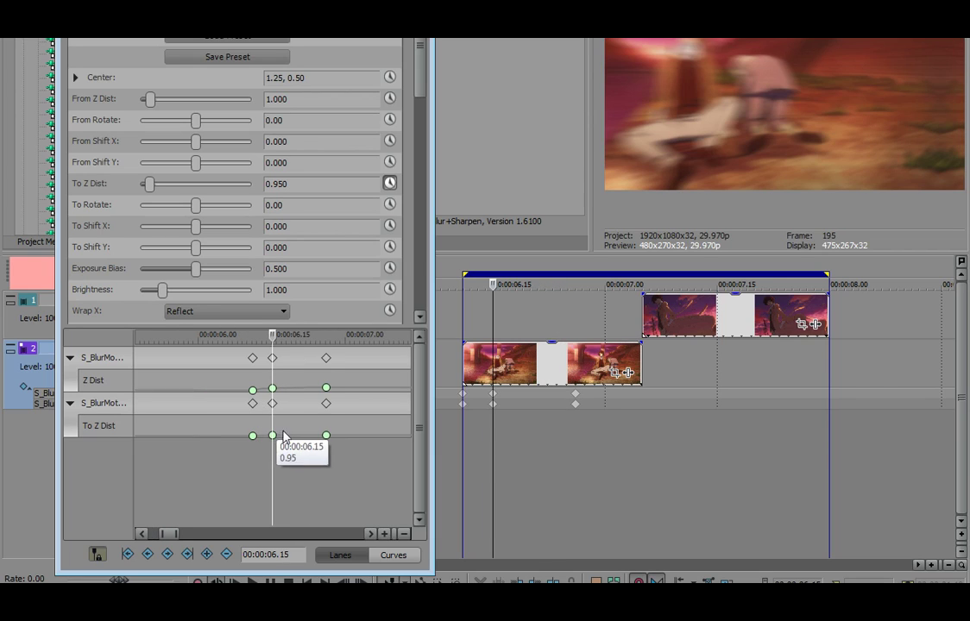
left_click(273, 435)
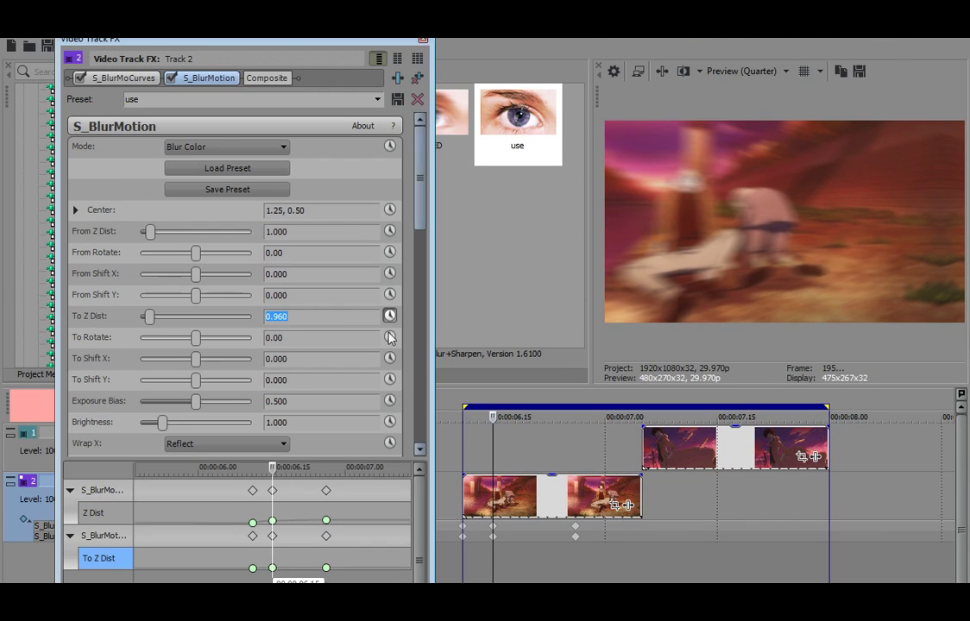
left_click(423, 40)
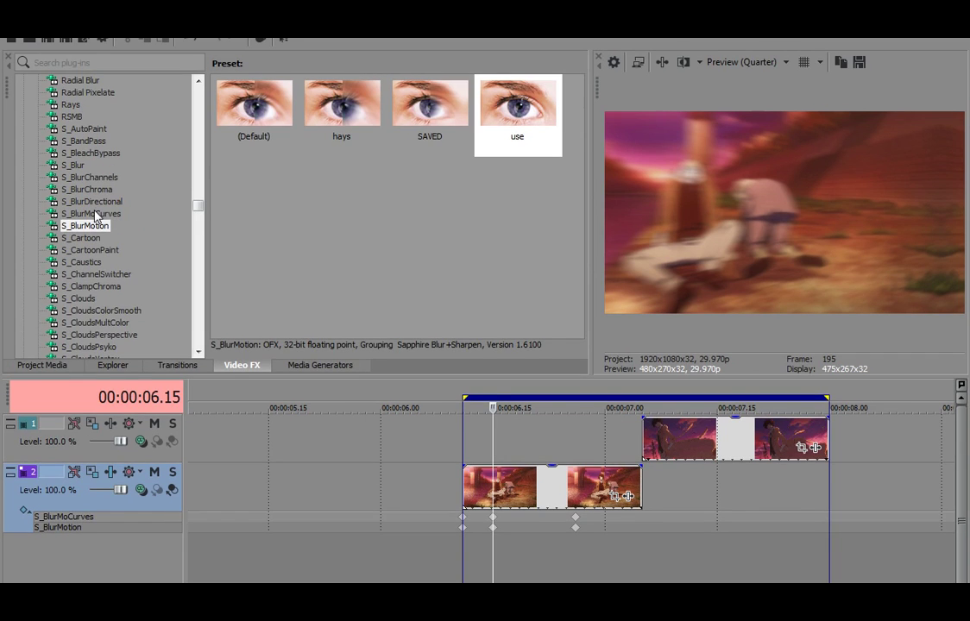
Add a second S_BlurMoCurves effect with the Default preset to track 2 for the out transition.
left_click(96, 214)
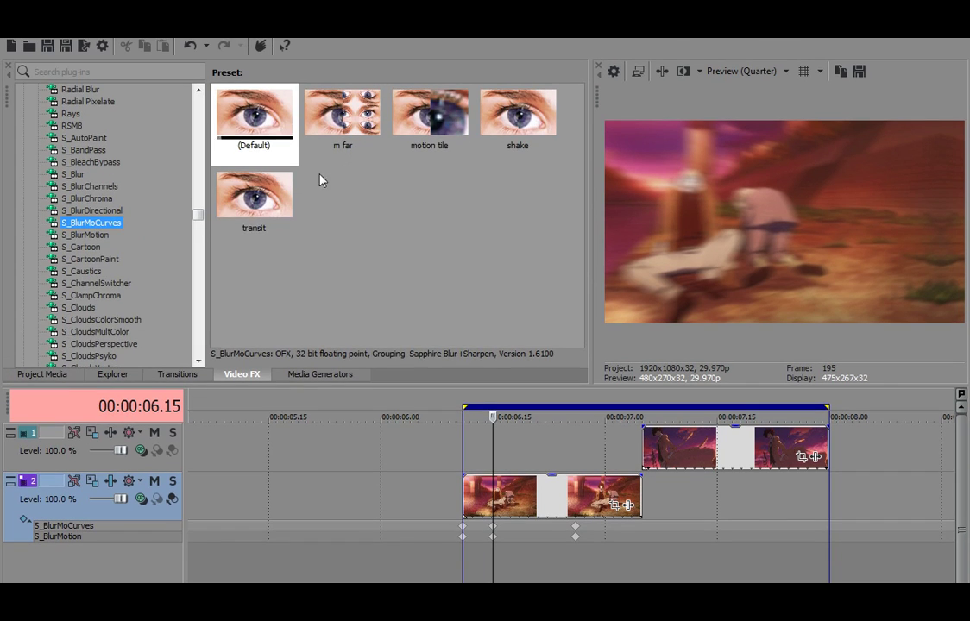
left_click(264, 210)
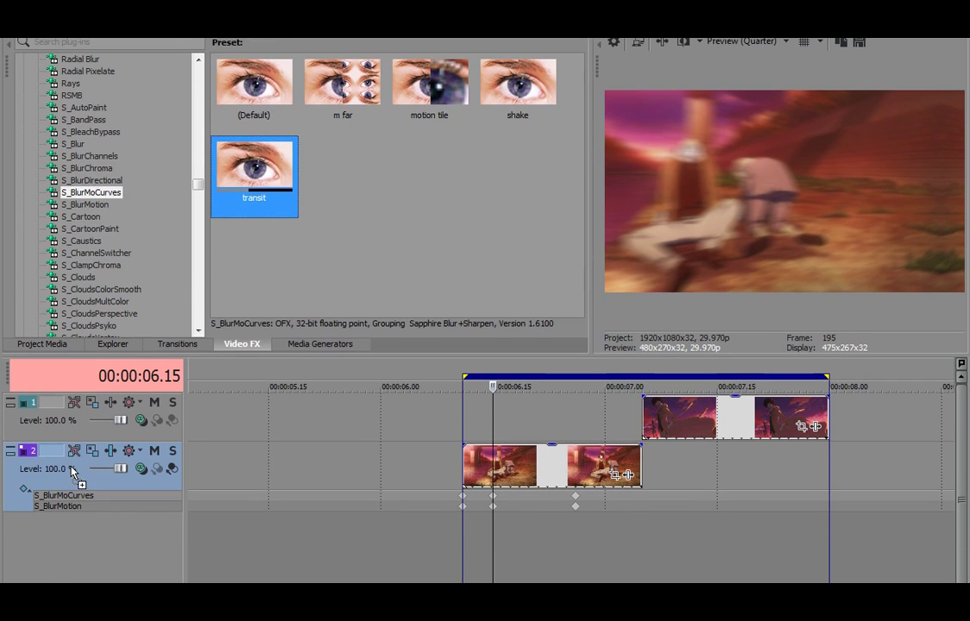
left_click(92, 480)
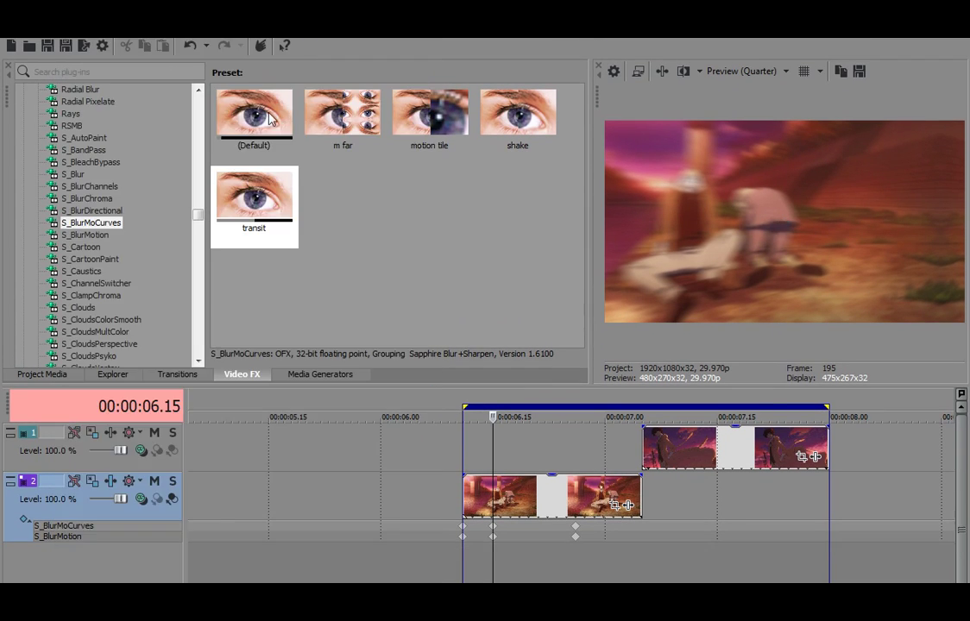
left_click(262, 121)
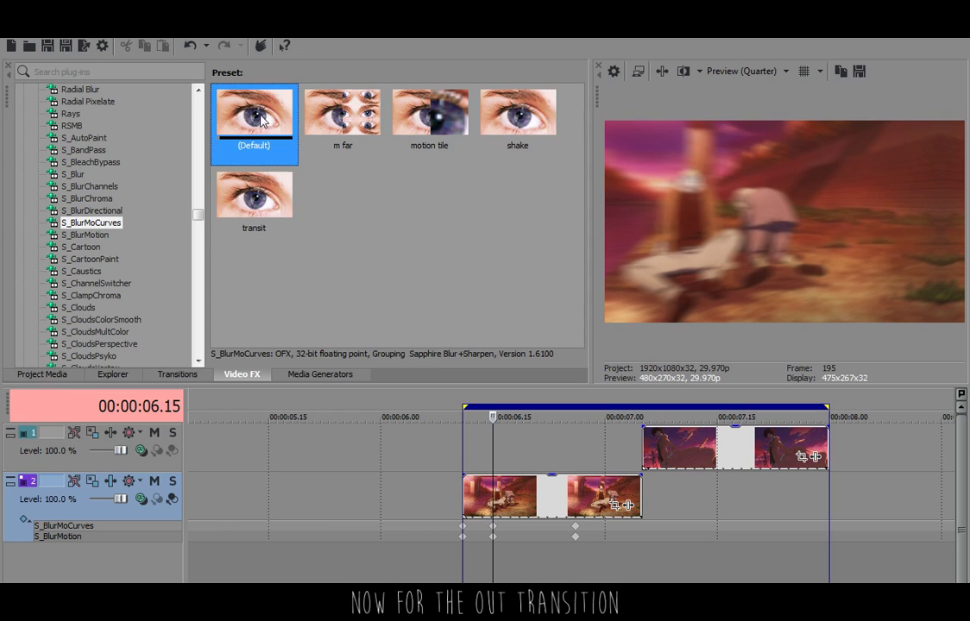
left_click_drag(255, 135, 69, 514)
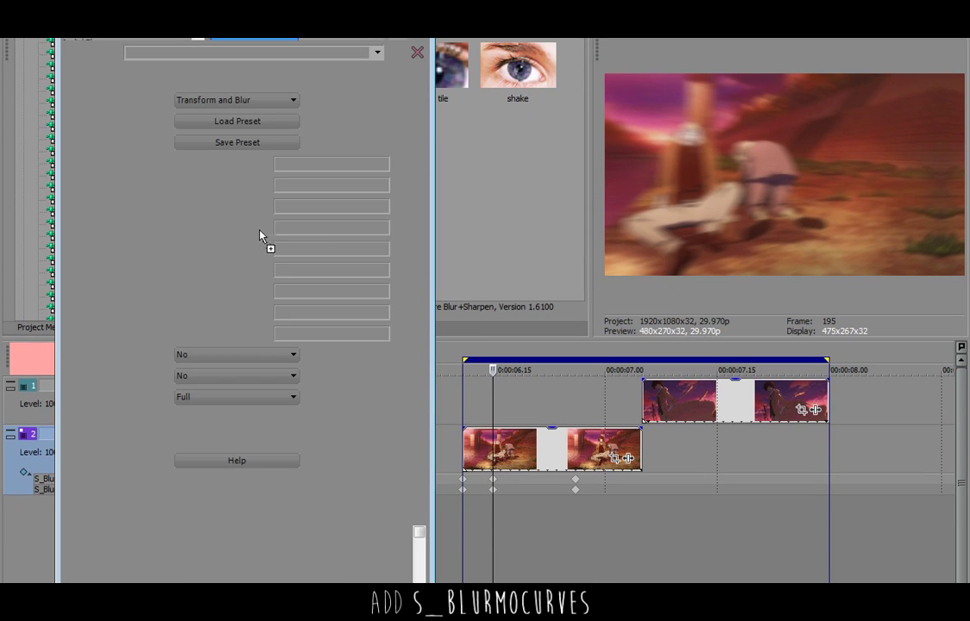
Set the new S_BlurMoCurves shutter duration to 0 and both Wrap X and Wrap Y to Reflect.
type("0")
key("Return")
left_click(259, 359)
left_click(248, 392)
left_click(240, 376)
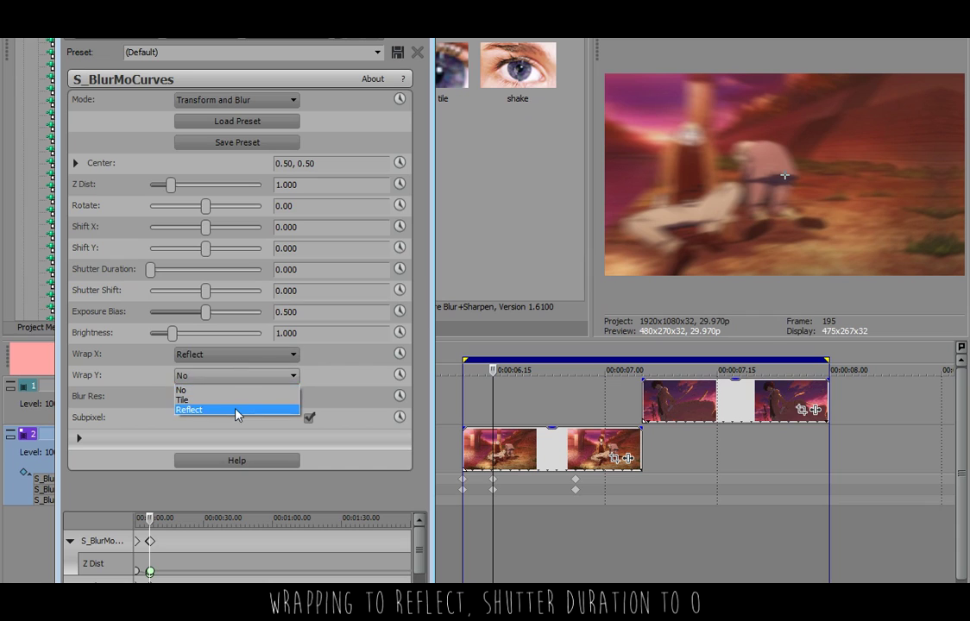
left_click(207, 403)
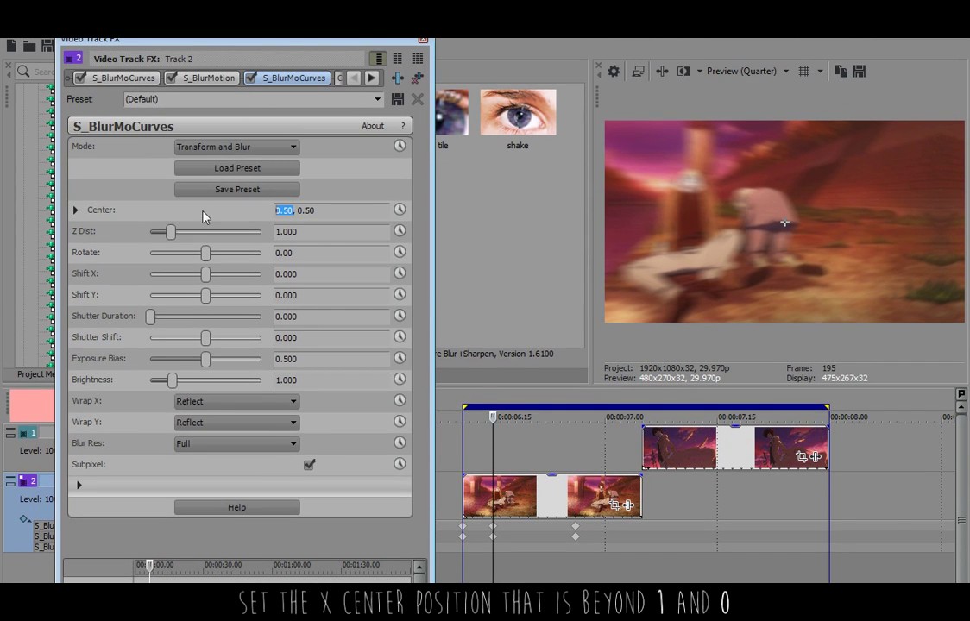
Set the center of the second S_BlurMoCurves to -0.50, 0.50.
type("-0.7")
type("5")
key("Return")
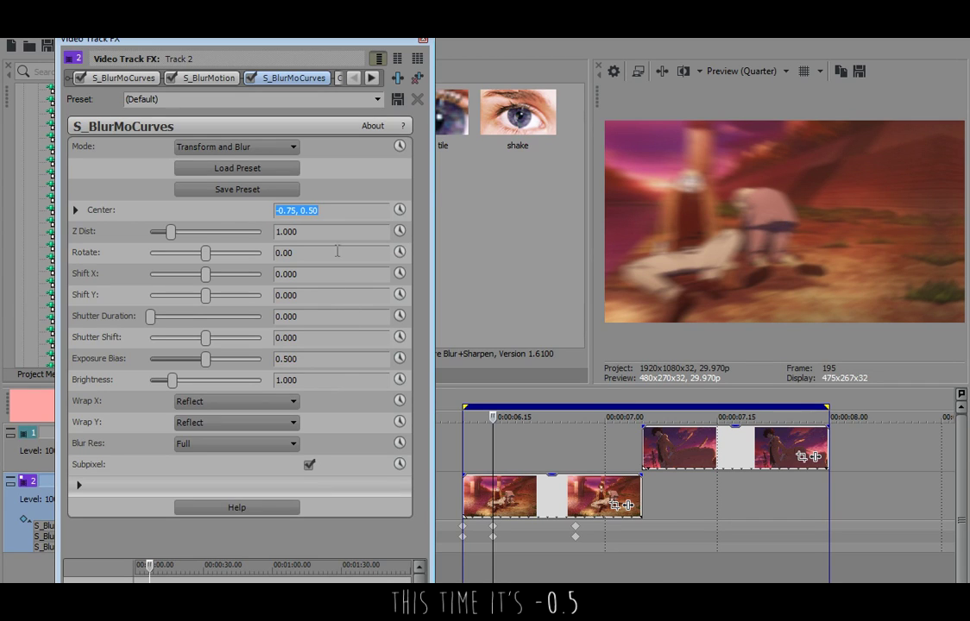
type("5")
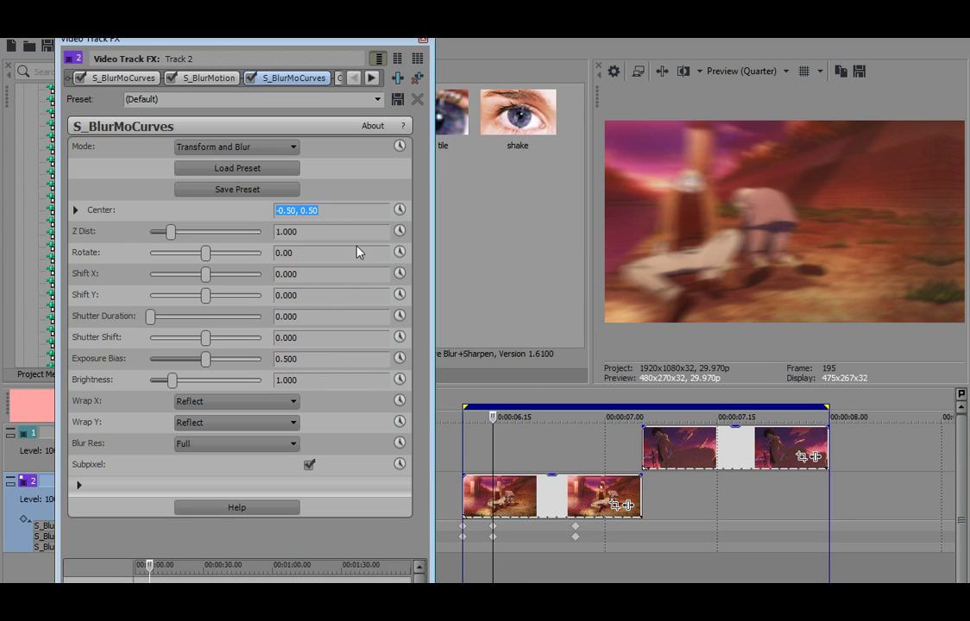
Animate Z Dist of the second S_BlurMoCurves with keyframes at 00:00:07.05, 00:00:07.00 and 00:00:06.20.
left_click(398, 233)
left_click(642, 395)
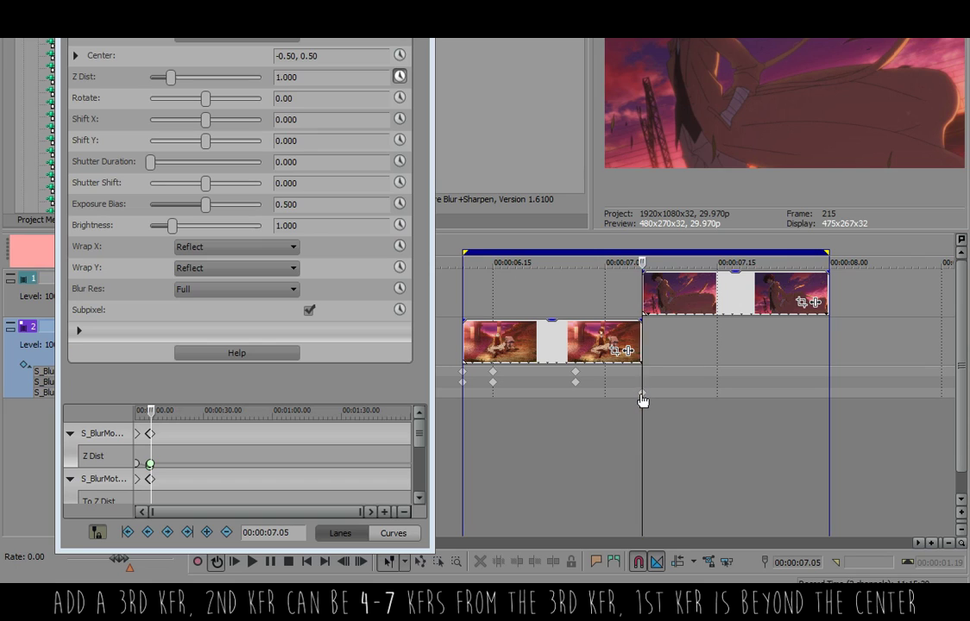
key("Left")
key("Left")
key("Left")
key("Left")
key("Left")
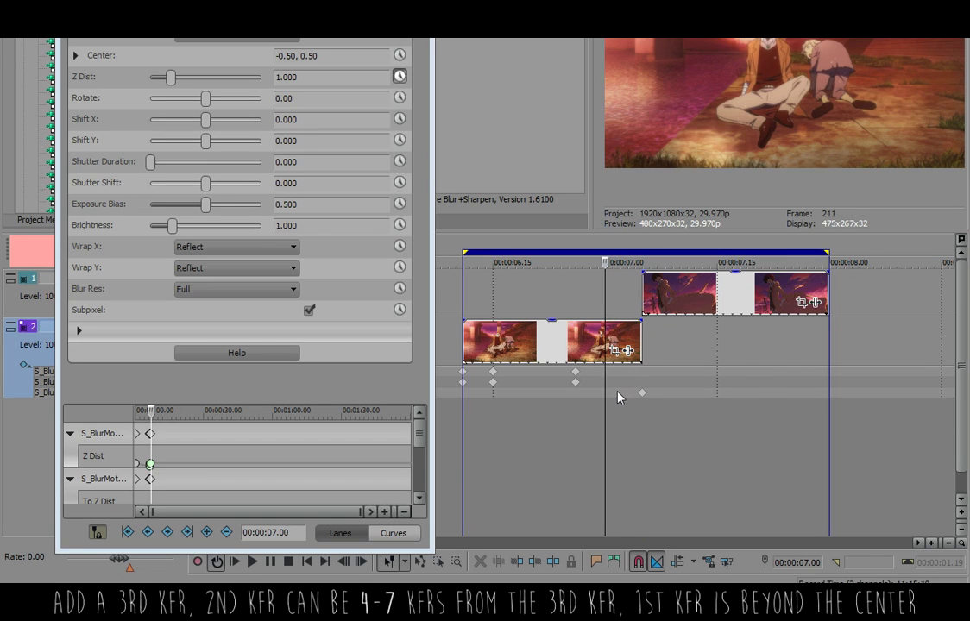
double_click(607, 392)
left_click(531, 394)
double_click(531, 392)
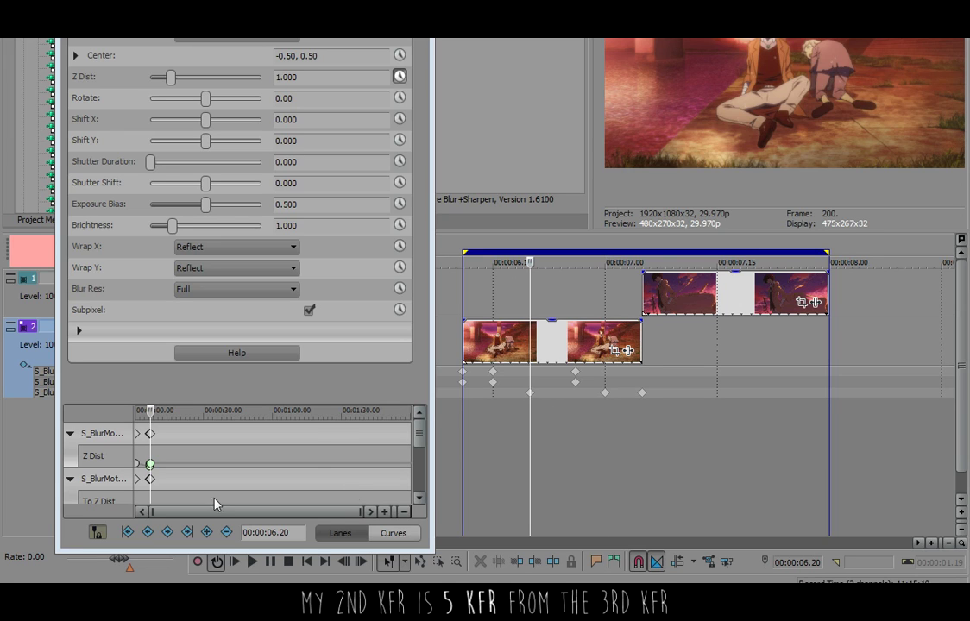
Change all Z Dist keyframes of the second S_BlurMoCurves to Slow Fade interpolation.
left_click_drag(318, 403, 316, 320)
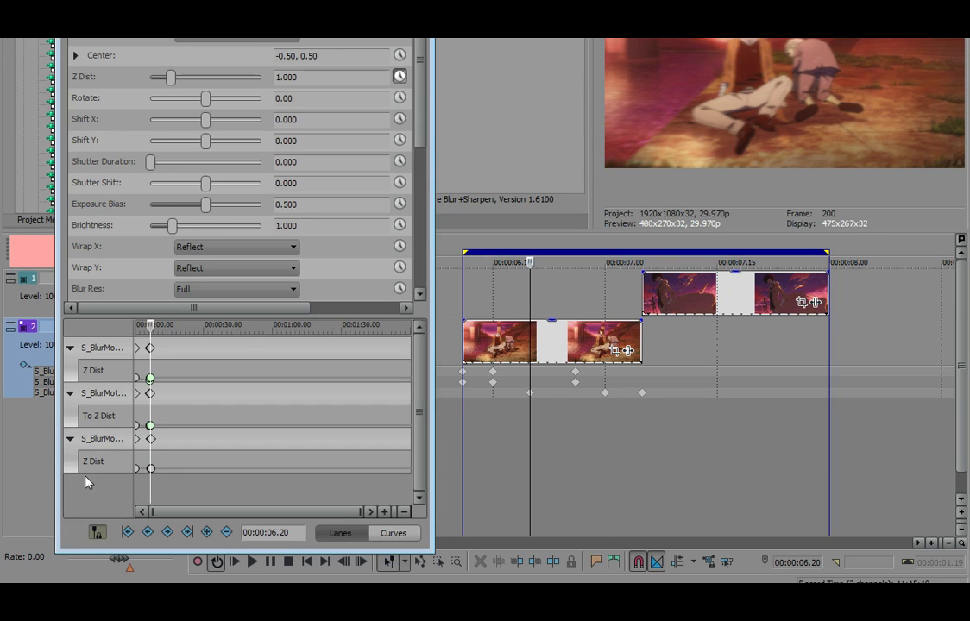
left_click(121, 464)
scroll(213, 465, "up", 8)
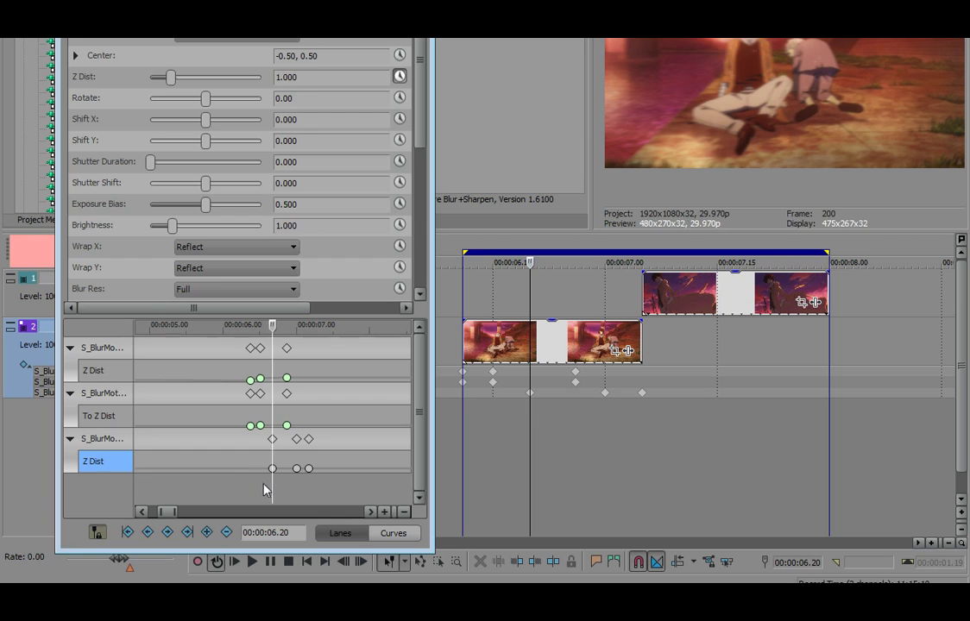
left_click_drag(255, 488, 328, 491)
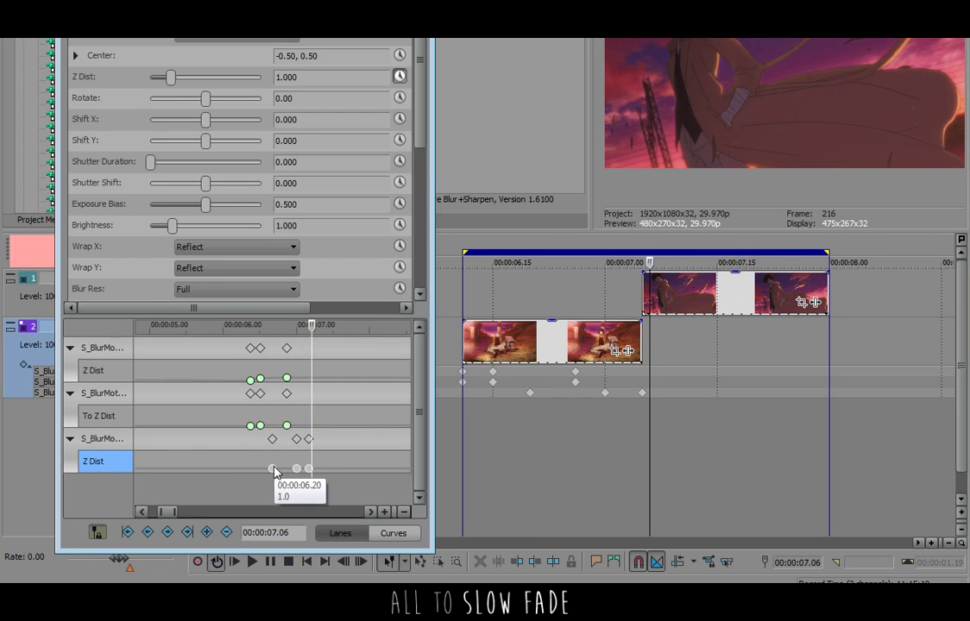
right_click(272, 468)
left_click(321, 382)
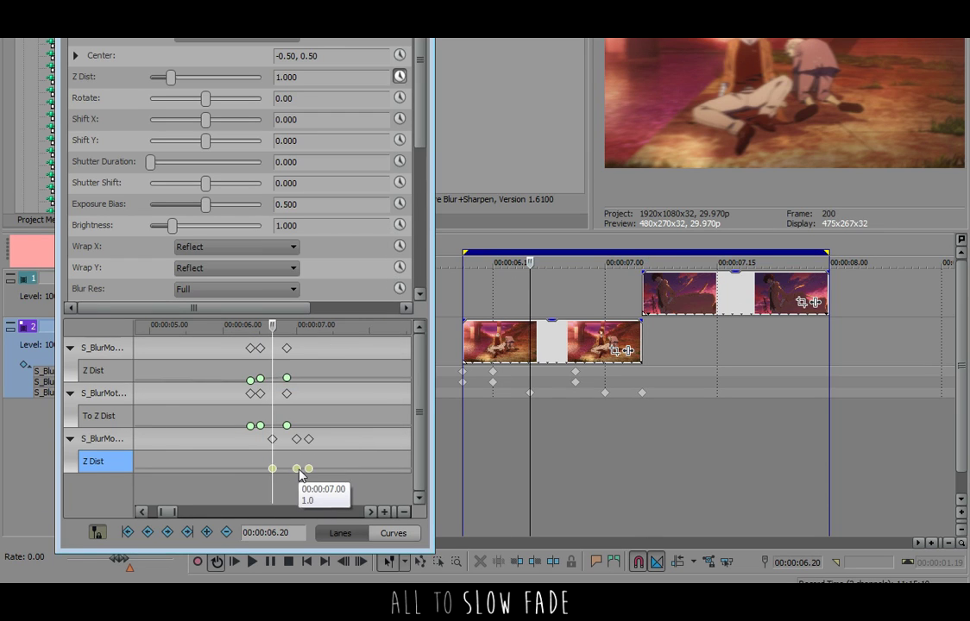
Set Z Dist to 1.1 at the 00:00:07.00 keyframe and 2.5 at the 00:00:07.05 keyframe of the second S_BlurMoCurves.
left_click(299, 468)
type("1.1")
key("Return")
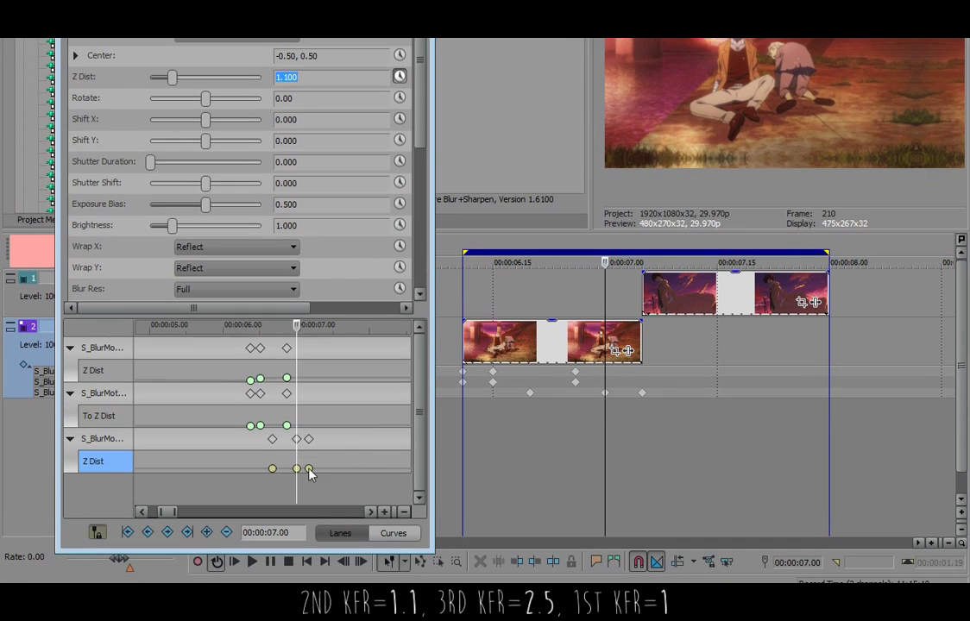
left_click(309, 566)
left_click(307, 77)
type("2.5")
key("Return")
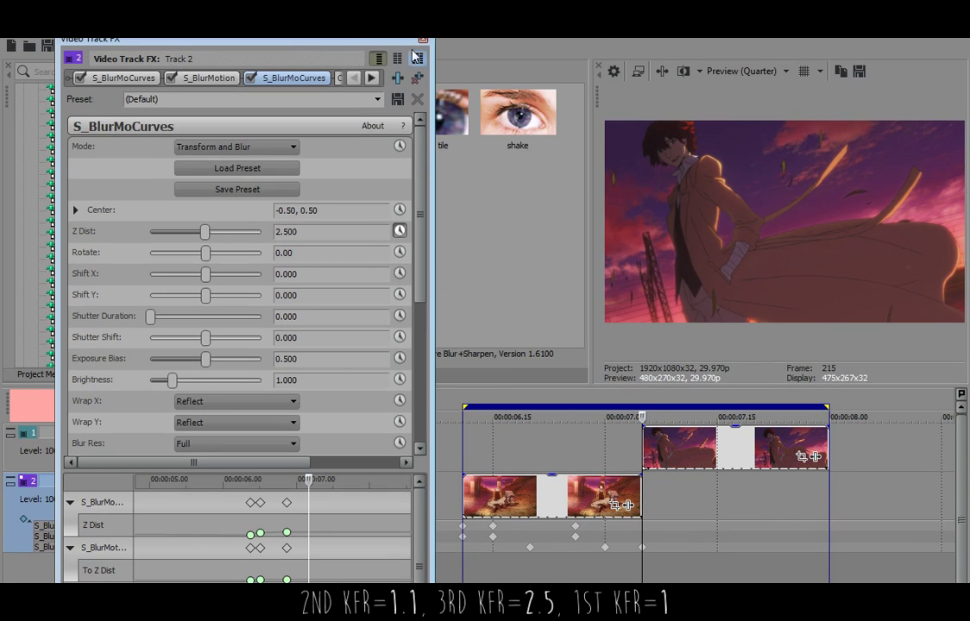
left_click(422, 40)
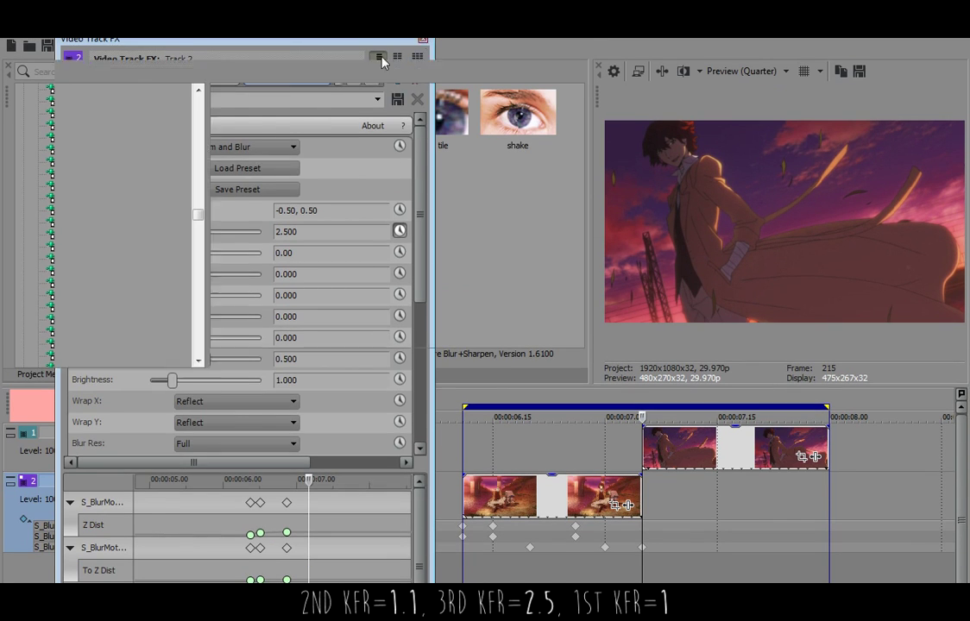
Add a second S_BlurMotion with the "use" preset to track 2 and set its center to -0.50, 0.50.
left_click(93, 234)
left_click_drag(520, 119, 79, 496)
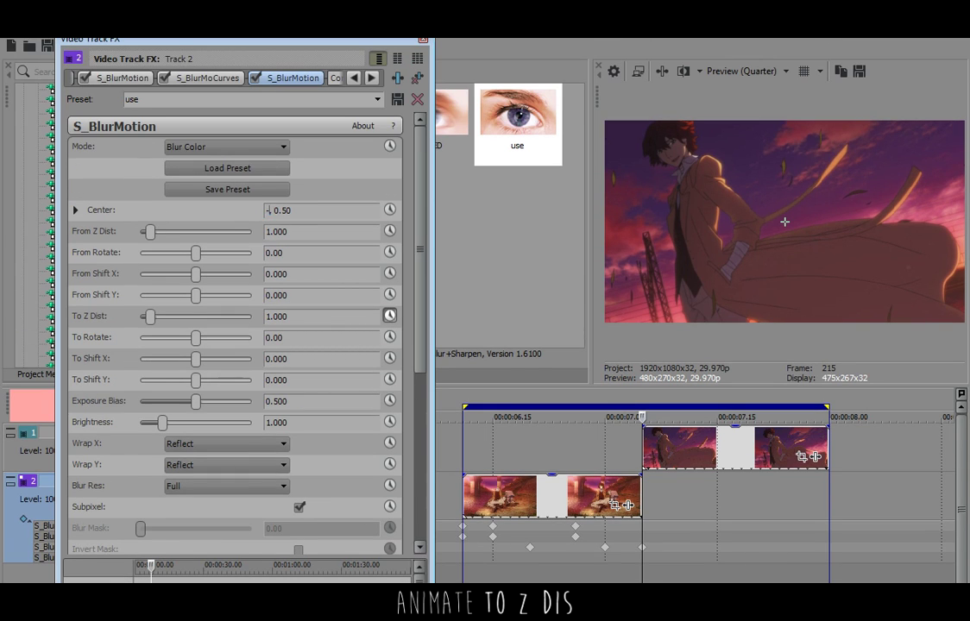
type(".")
key("BackSpace")
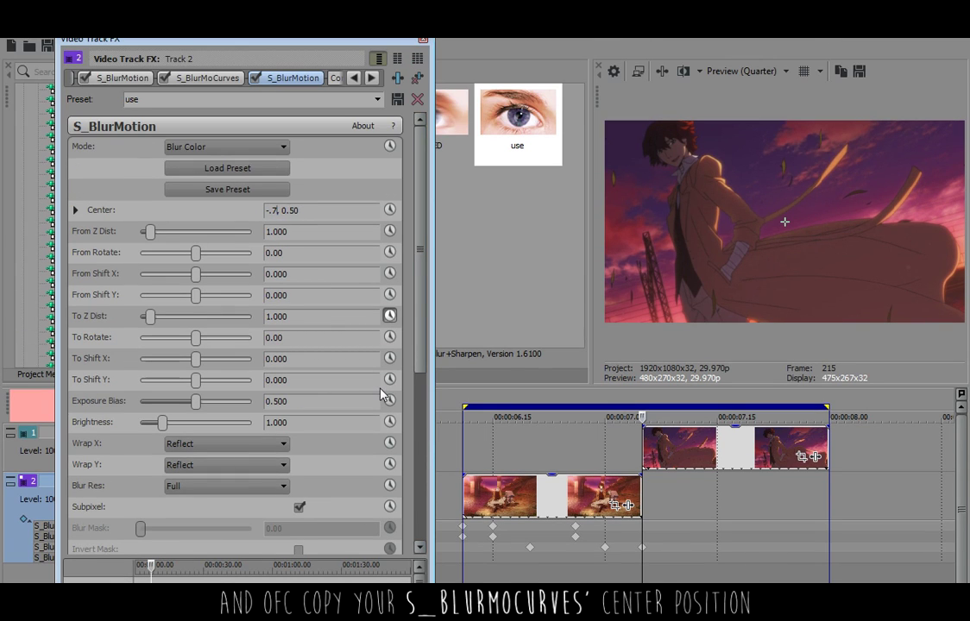
type("5")
key("Return")
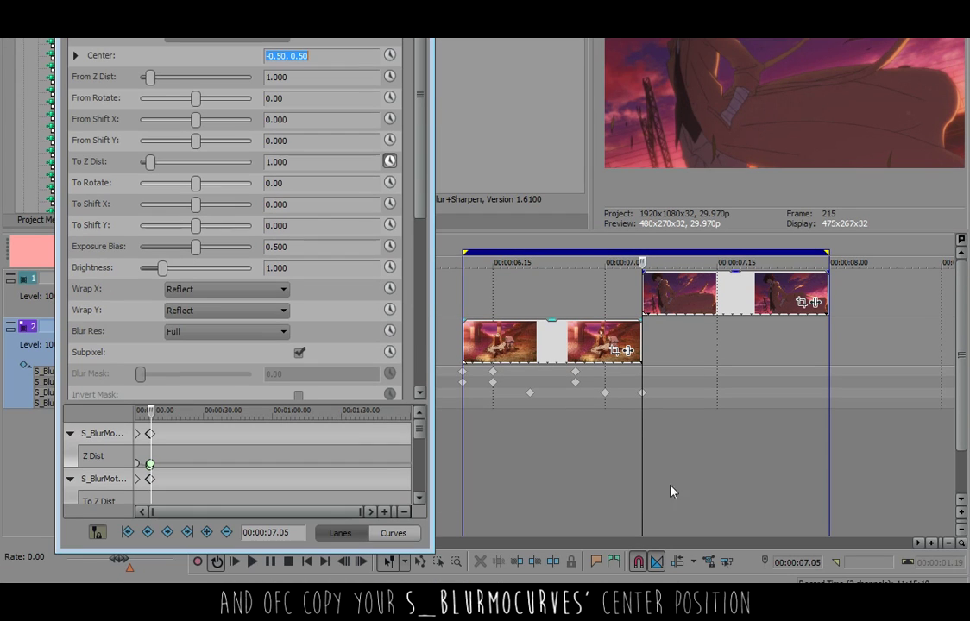
Add To Z Dist keyframes to the second S_BlurMotion at 00:00:07.05, 00:00:07.00 and 00:00:06.20, aligned with the second S_BlurMoCurves.
left_click(647, 412)
left_click(606, 407)
left_click(530, 407)
Change all To Z Dist keyframes of the second S_BlurMotion to Fast Fade interpolation.
left_click_drag(307, 400, 318, 285)
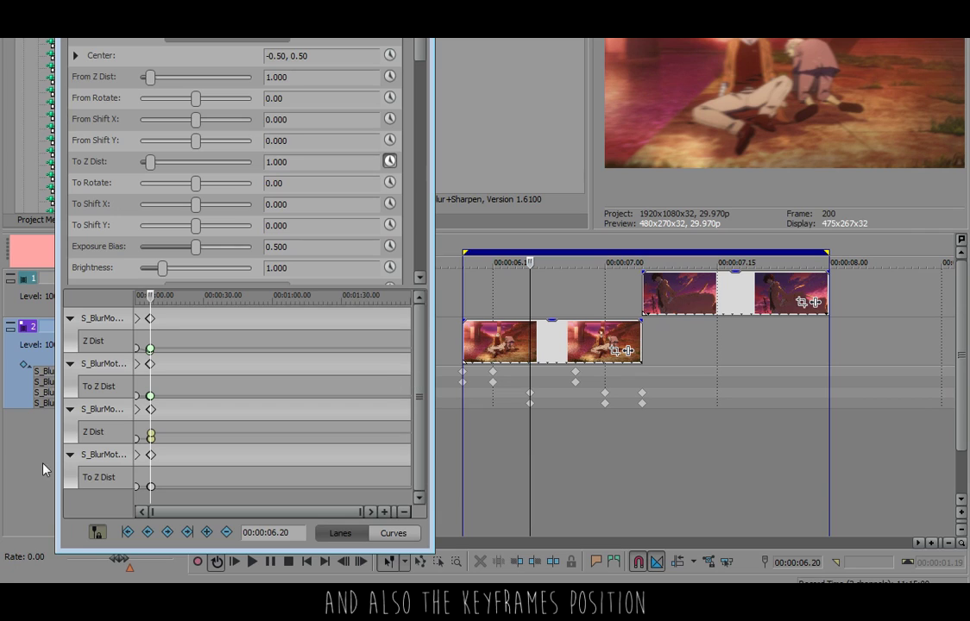
left_click(105, 455)
scroll(234, 468, "up", 6)
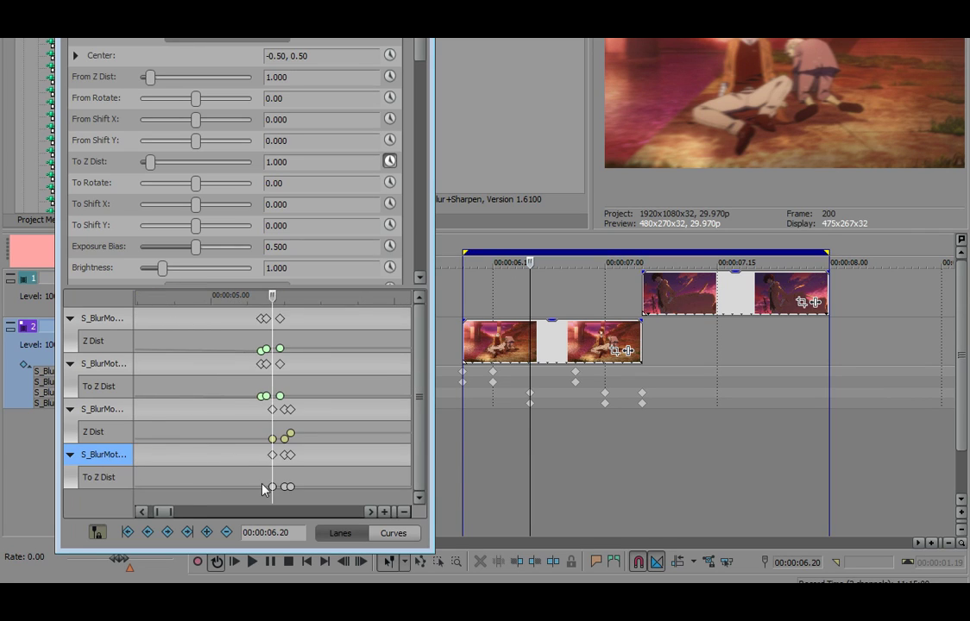
left_click(264, 488)
right_click(271, 487)
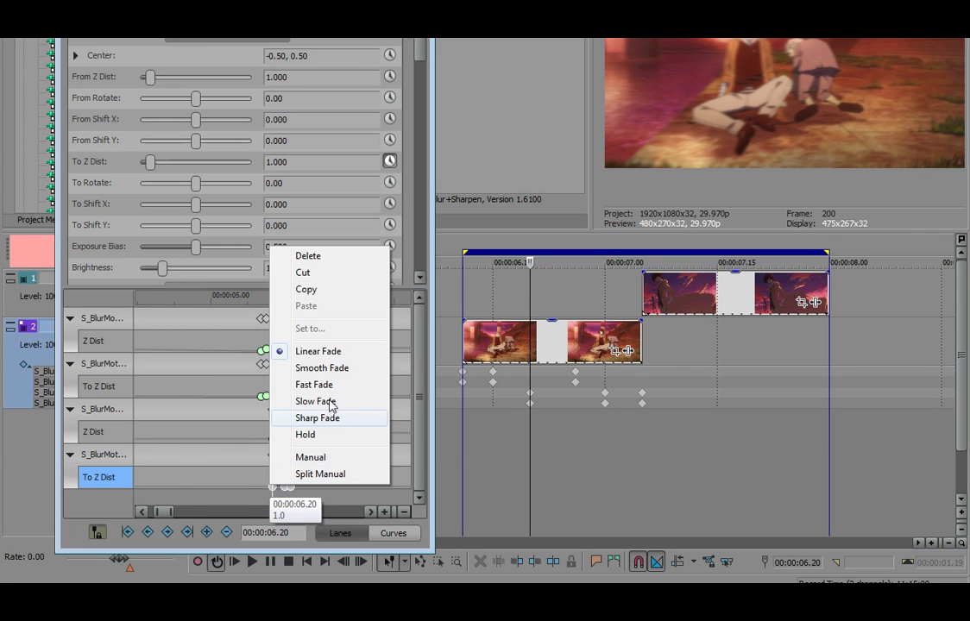
left_click(330, 386)
Change all To Z Dist keyframes of the second S_BlurMotion to Slow Fade interpolation.
left_click(284, 487)
scroll(279, 487, "up", 4)
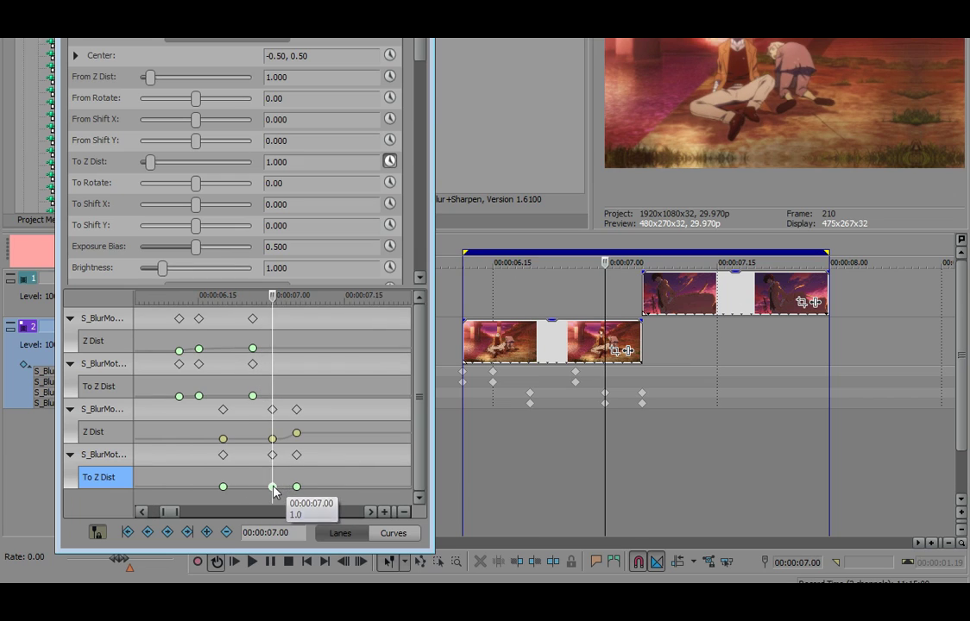
left_click_drag(218, 489, 302, 491)
left_click(272, 488)
right_click(272, 485)
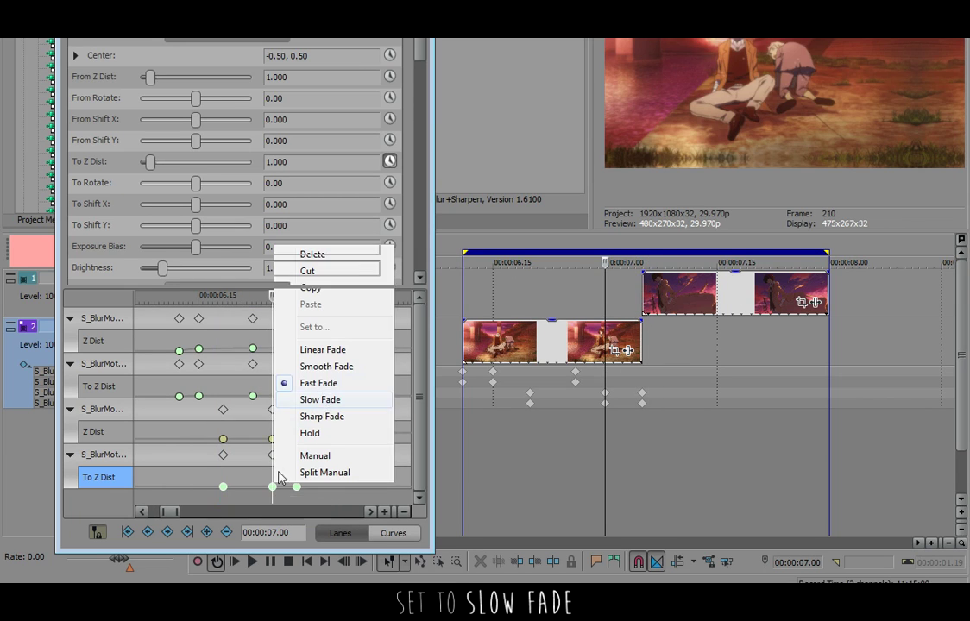
left_click(320, 400)
Set the To Z Dist keyframe of track 2's second S_BlurMotion at 00:00:07.00 to 1.03.
left_click_drag(304, 160, 4, 195)
type("1.")
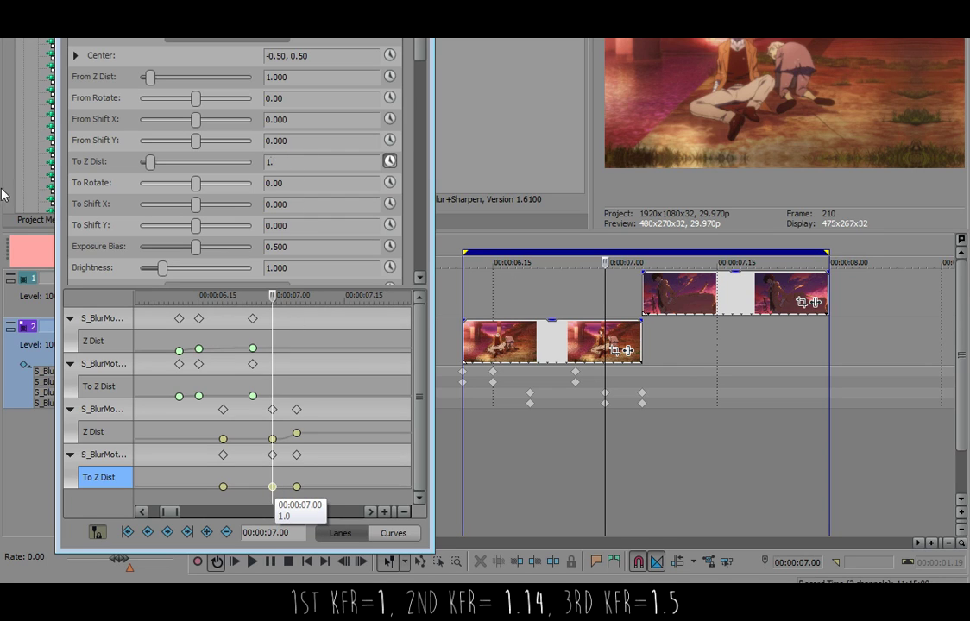
key("Return")
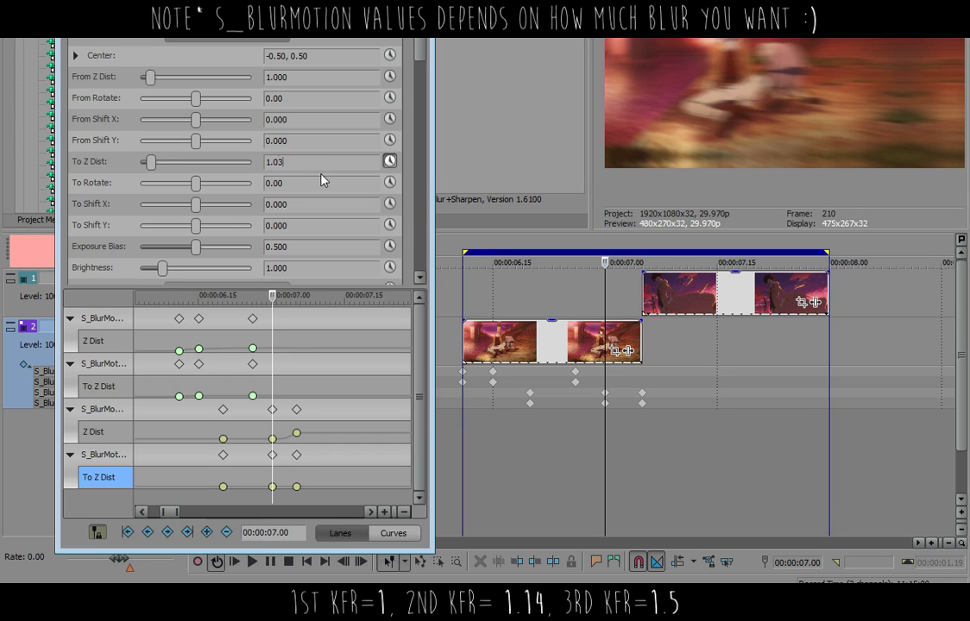
type("1.03")
key("Return")
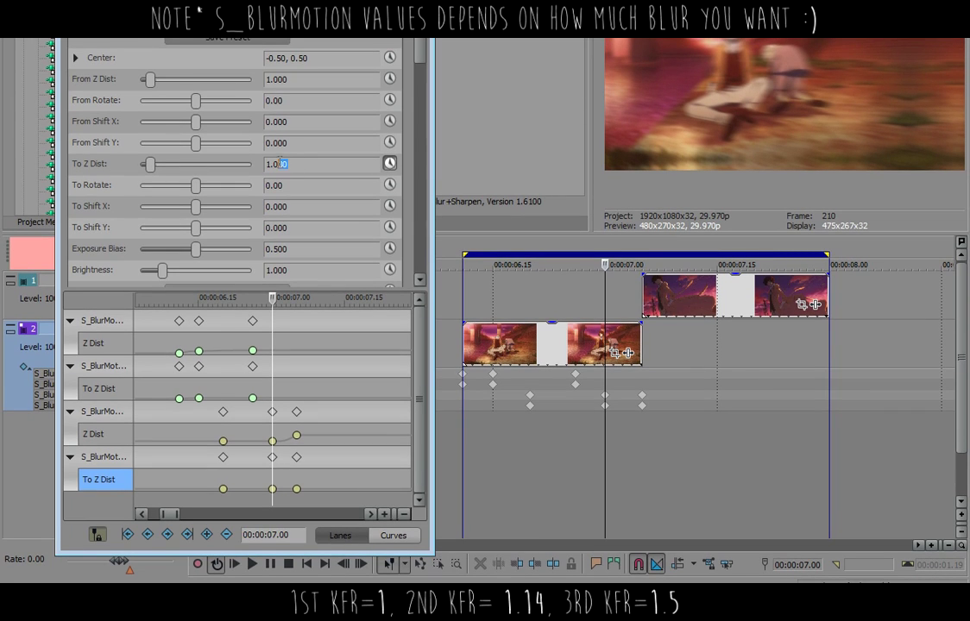
Set the To Z Dist keyframe of the second S_BlurMotion at 00:00:07.05 to 1.5 and close the track effects window.
left_click(297, 489)
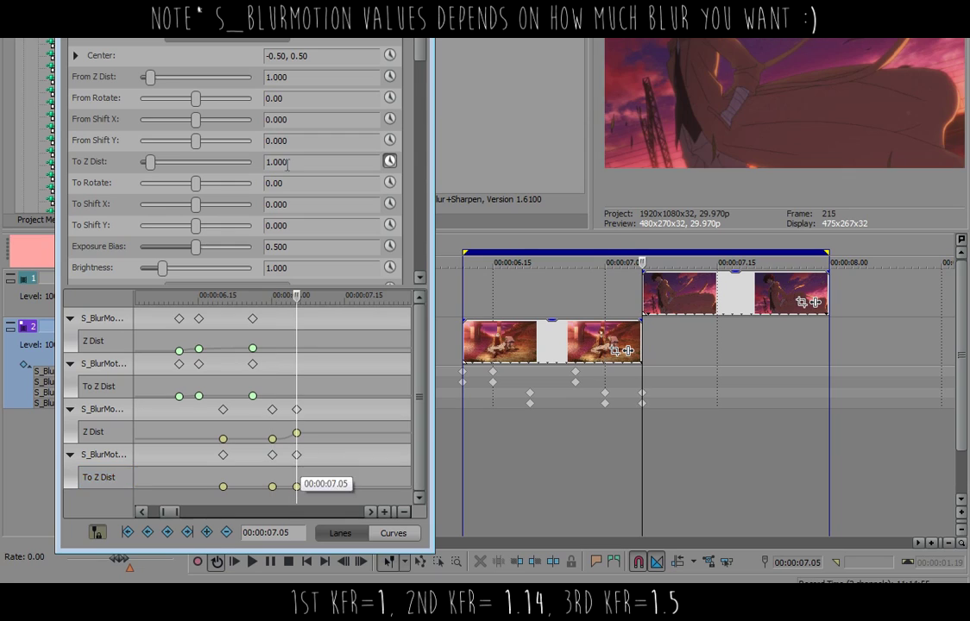
left_click(269, 161)
type("1.")
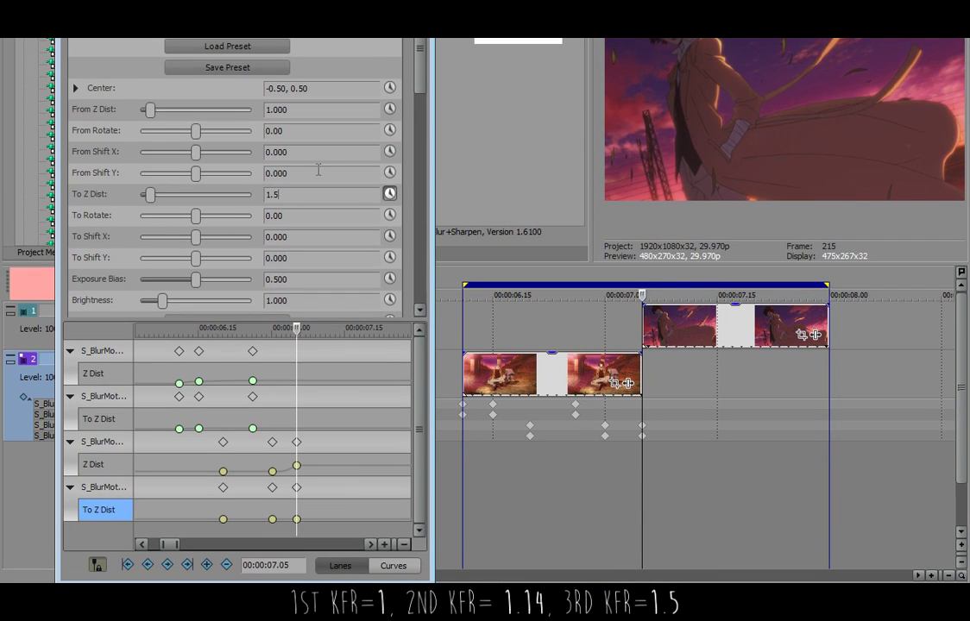
type("5")
key("Return")
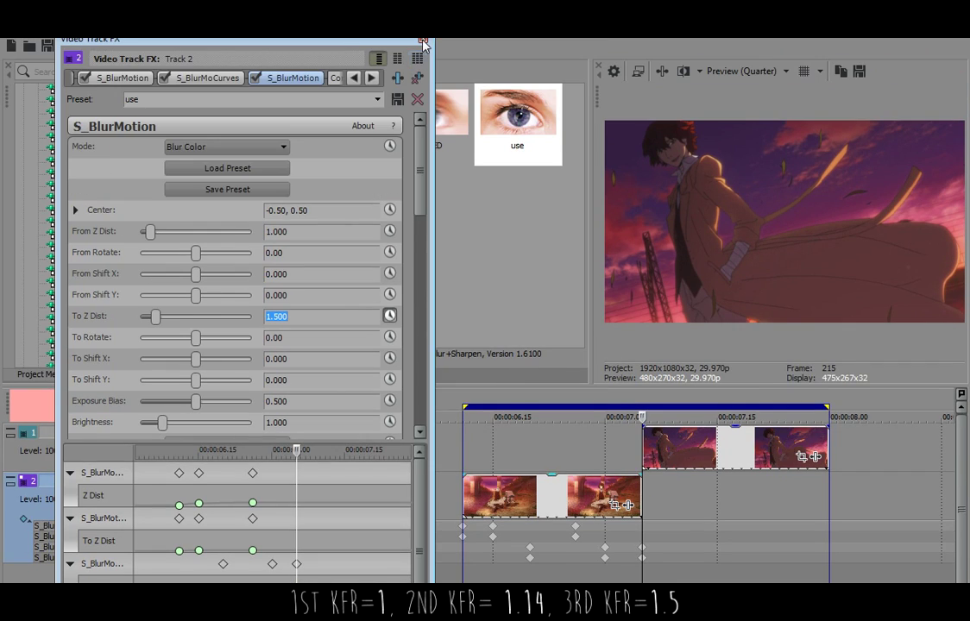
left_click(423, 40)
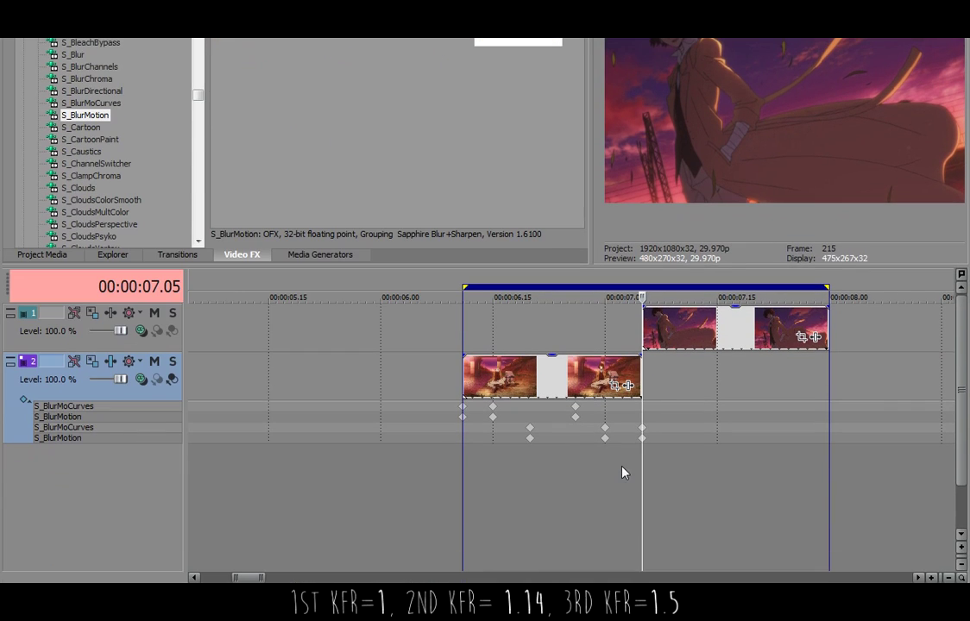
Reorder track 2's effect chain so both S_BlurMotion effects follow both S_BlurMoCurves effects.
left_click(110, 438)
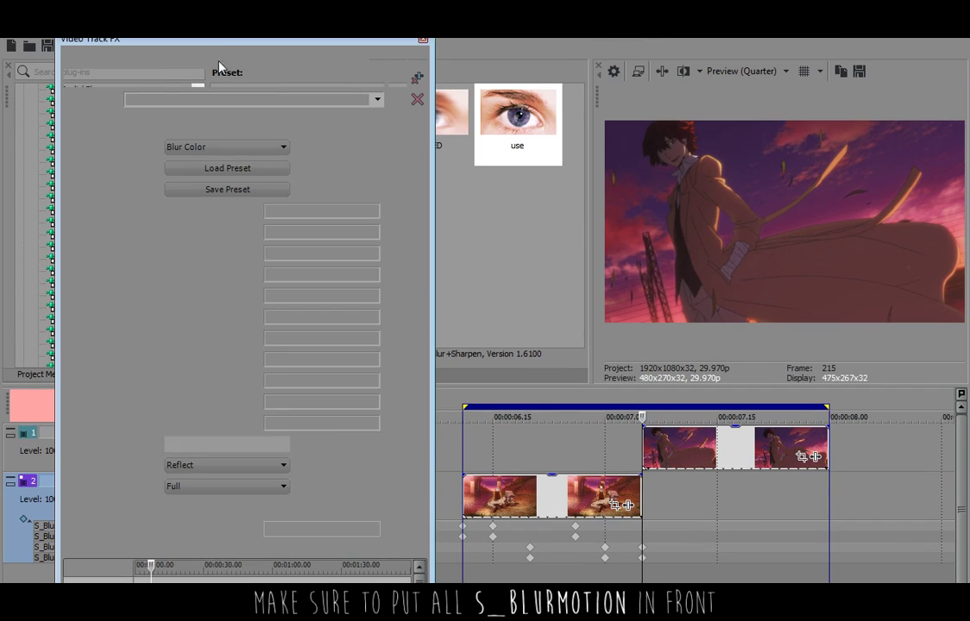
left_click_drag(235, 76, 244, 77)
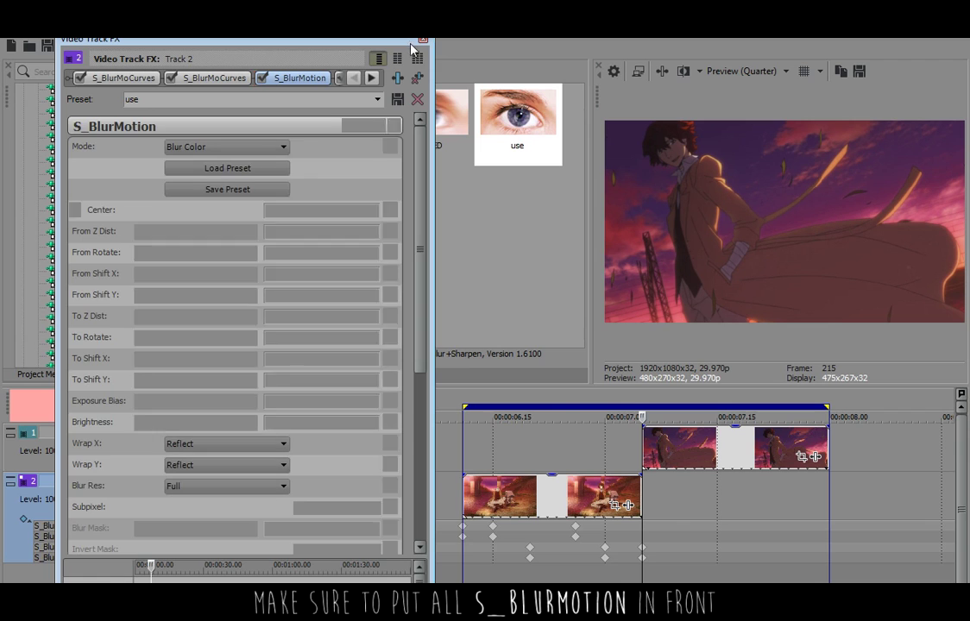
left_click(423, 39)
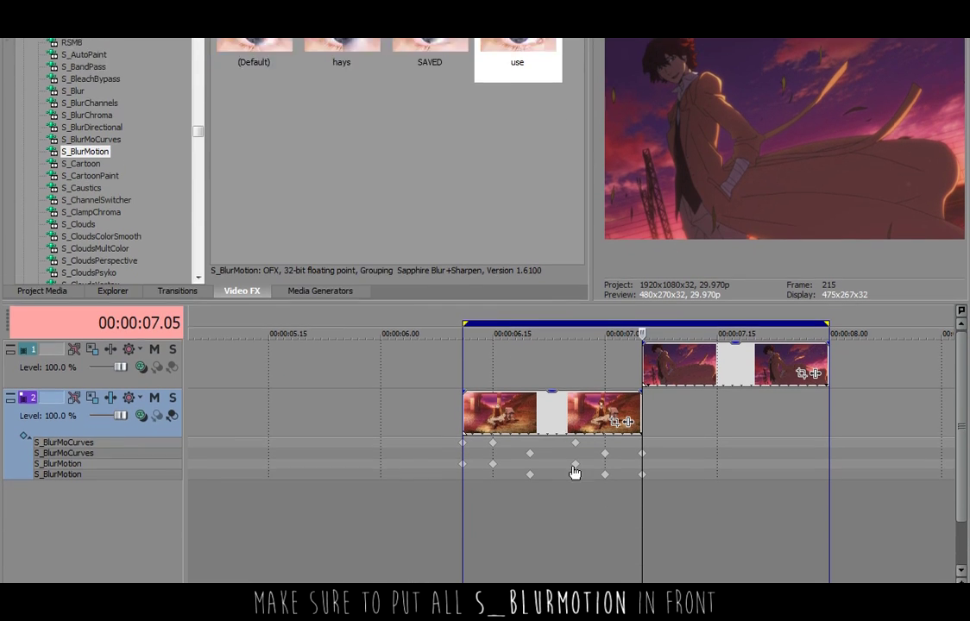
Preview the first clip in a loop from 00:00:06.11 to 00:00:07.05, and extend the loop region across both clips.
left_click(571, 573)
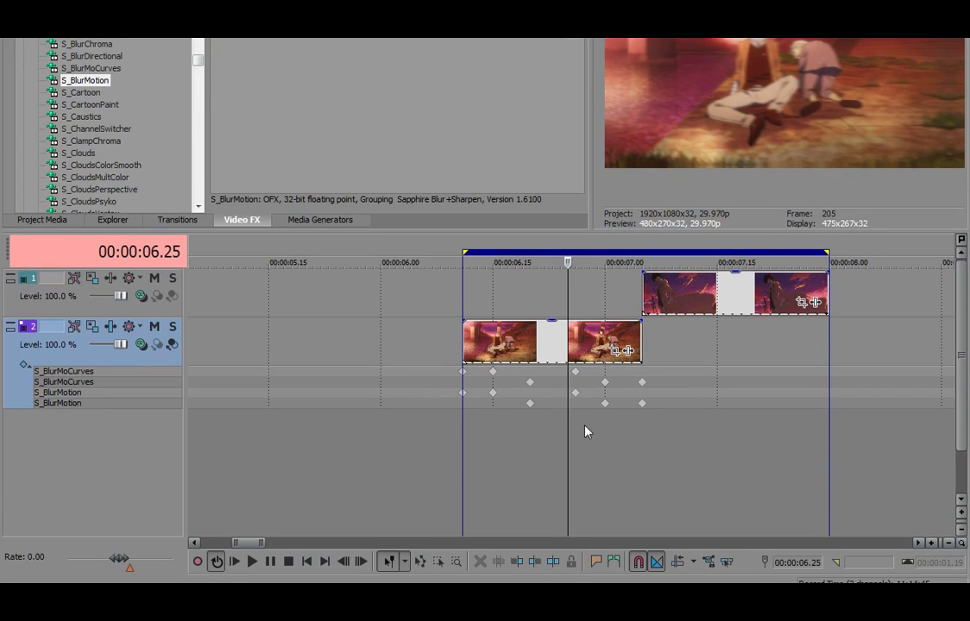
left_click_drag(637, 435, 464, 429)
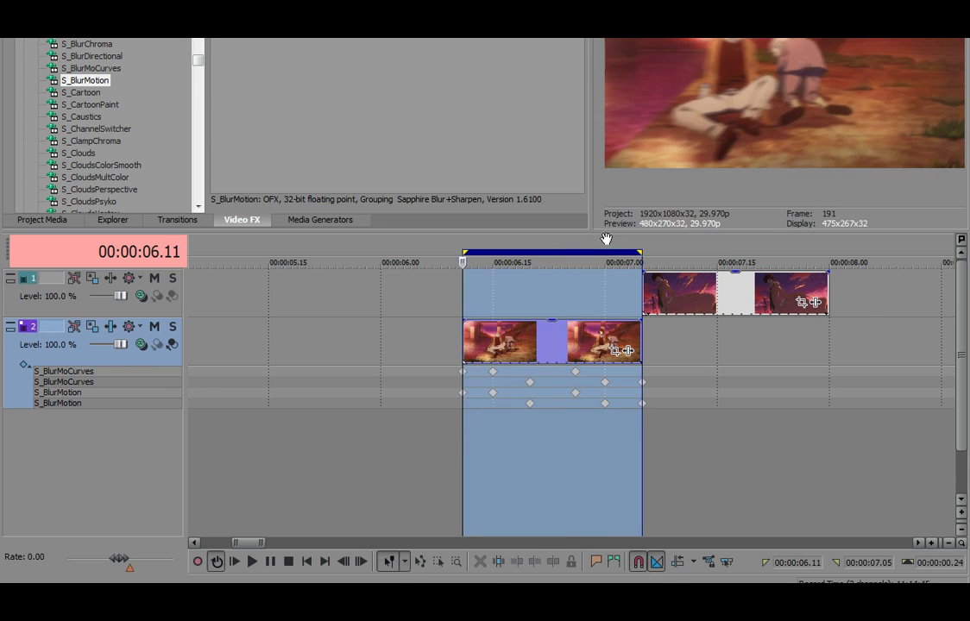
key("space")
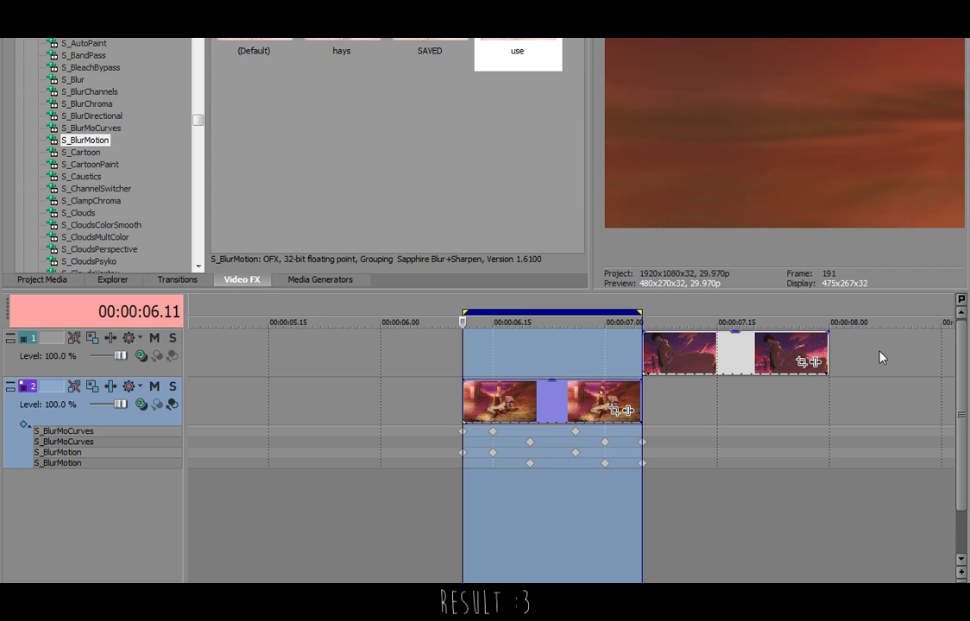
left_click_drag(832, 403, 462, 403)
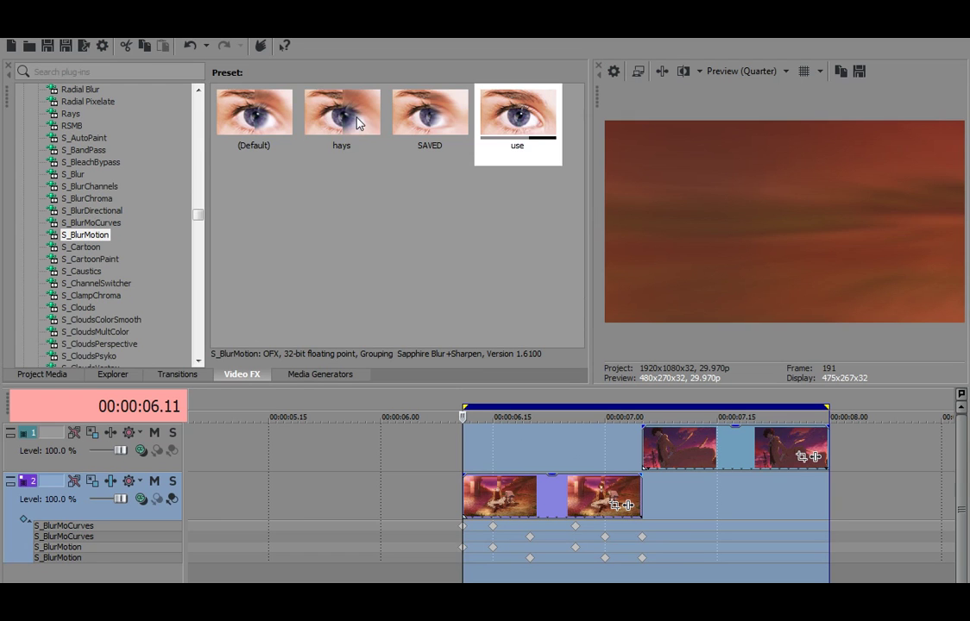
Add S_BlurMoCurves with the default preset to track 1 and check the settings of track 2's second S_BlurMoCurves.
left_click(74, 223)
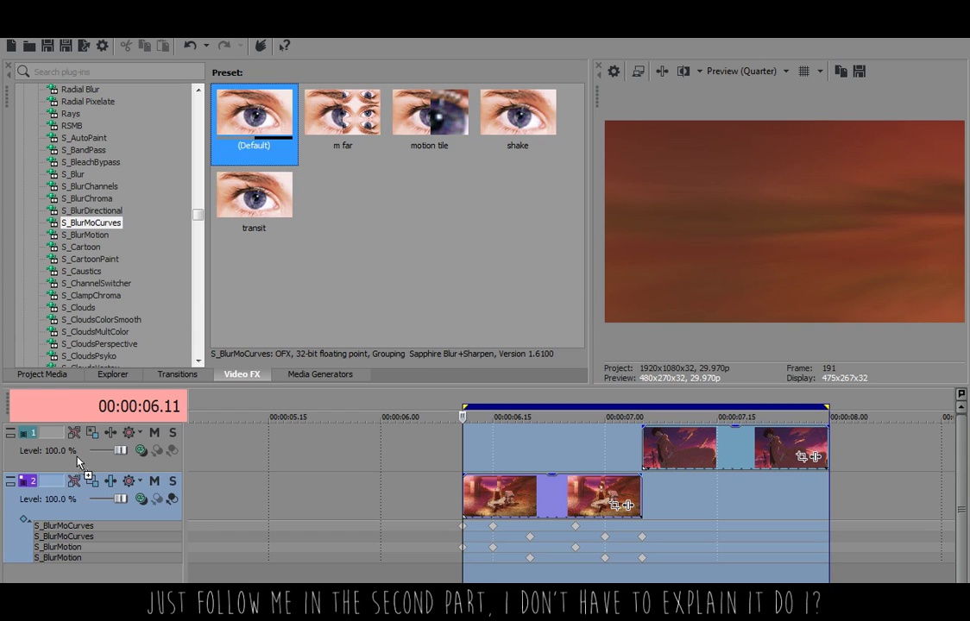
left_click_drag(79, 462, 82, 466)
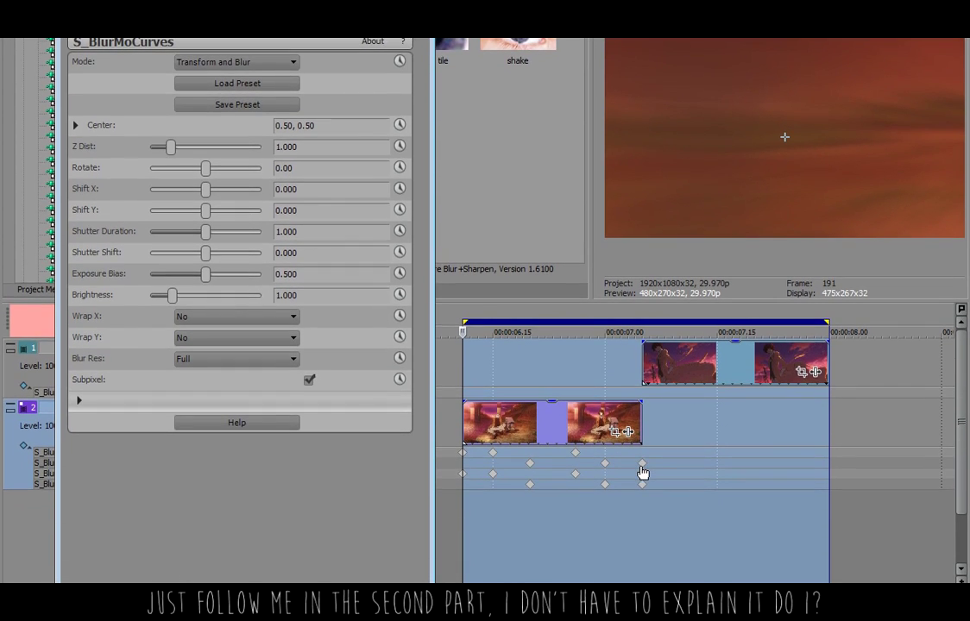
left_click(399, 146)
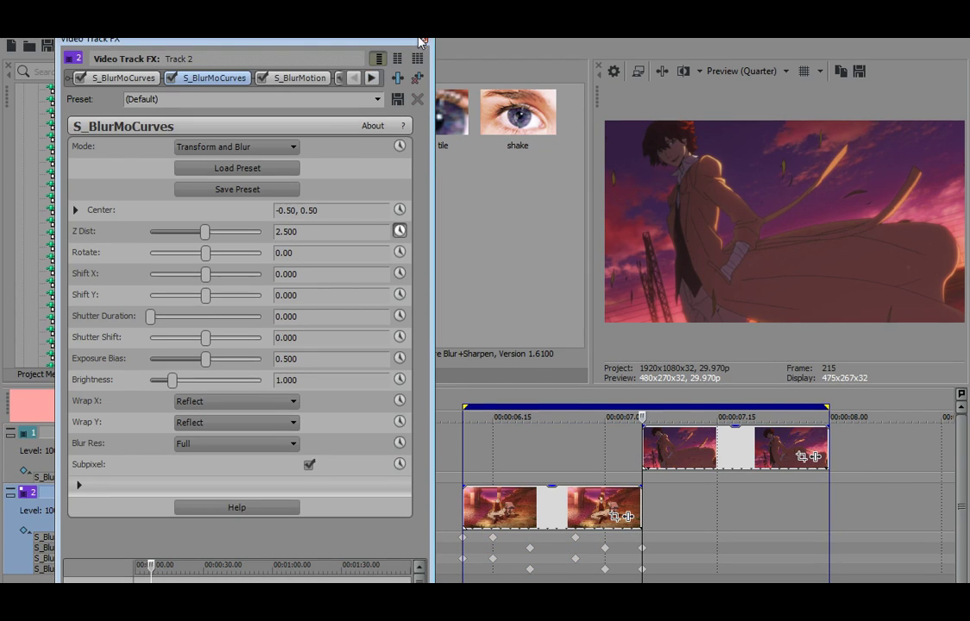
left_click(423, 40)
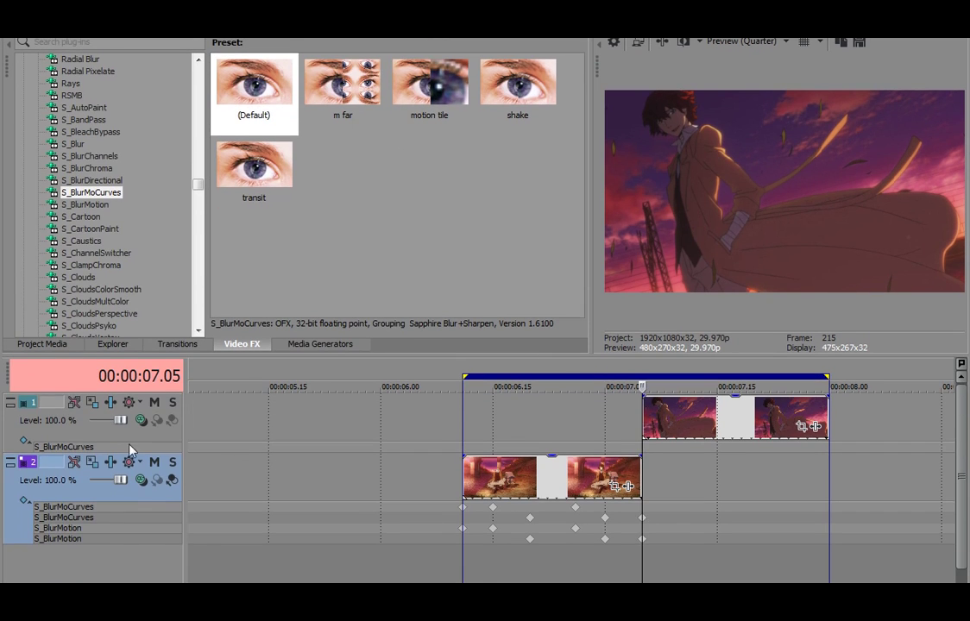
Enable Z Dist animation on track 1's S_BlurMoCurves and set its center to -0.50, 0.50.
double_click(95, 448)
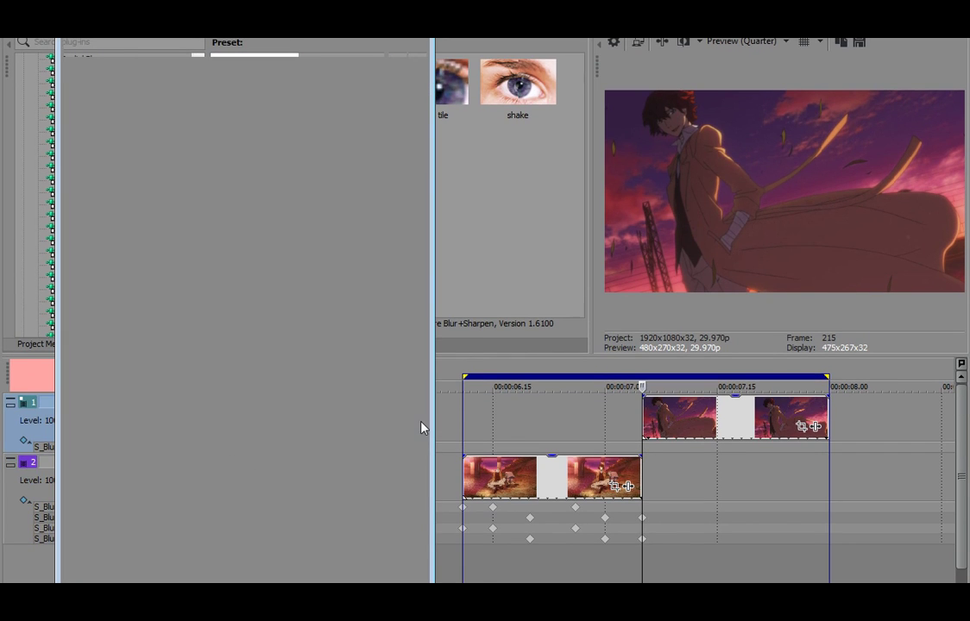
left_click(400, 200)
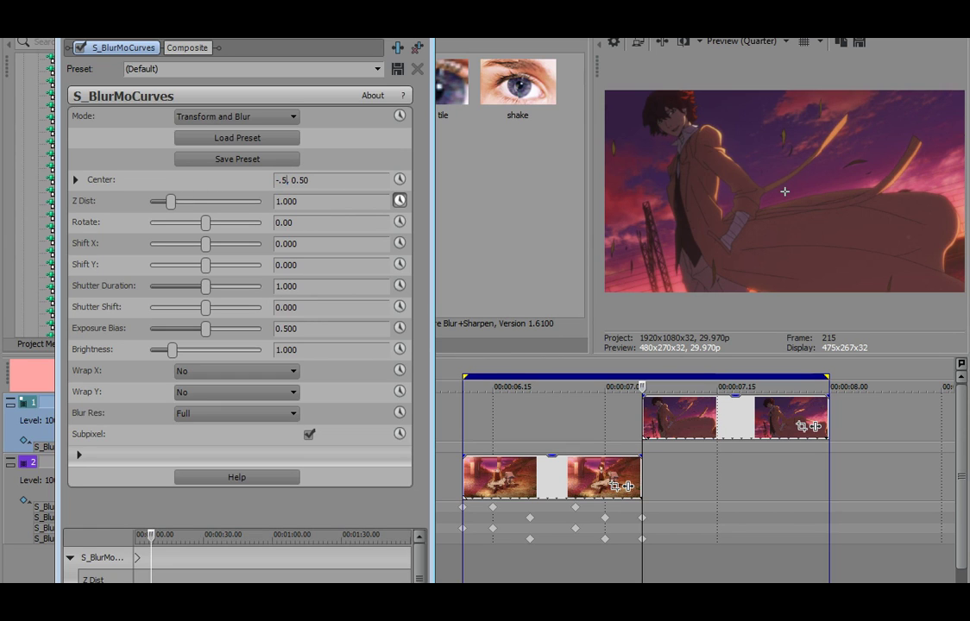
key("Return")
Add Z Dist keyframes to track 1's S_BlurMoCurves at 00:00:07.05, 00:00:07.09 and 00:00:07.21.
double_click(643, 360)
key("Right")
key("Right")
key("Right")
key("Right")
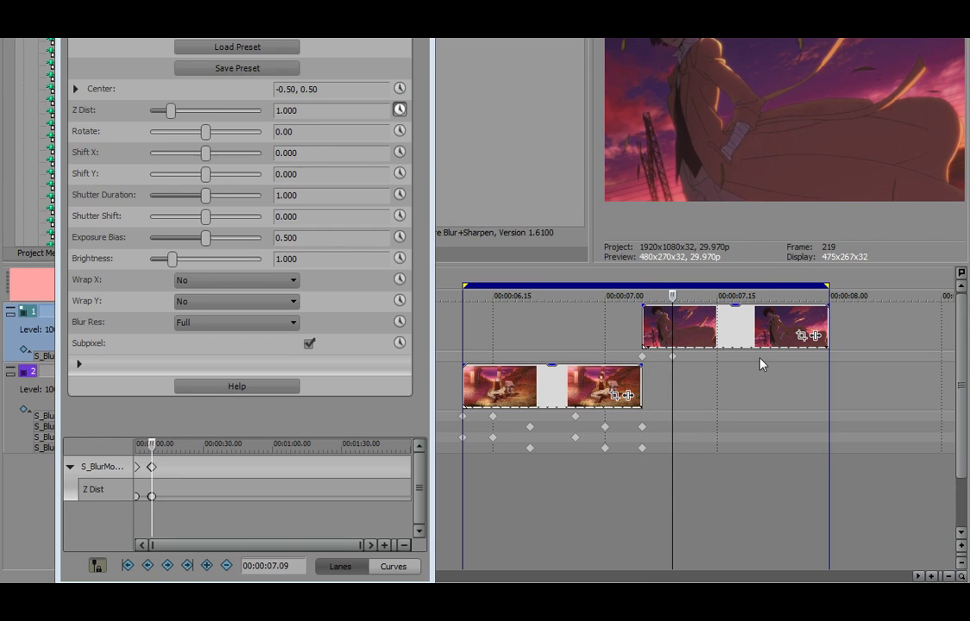
double_click(760, 358)
left_click(101, 473)
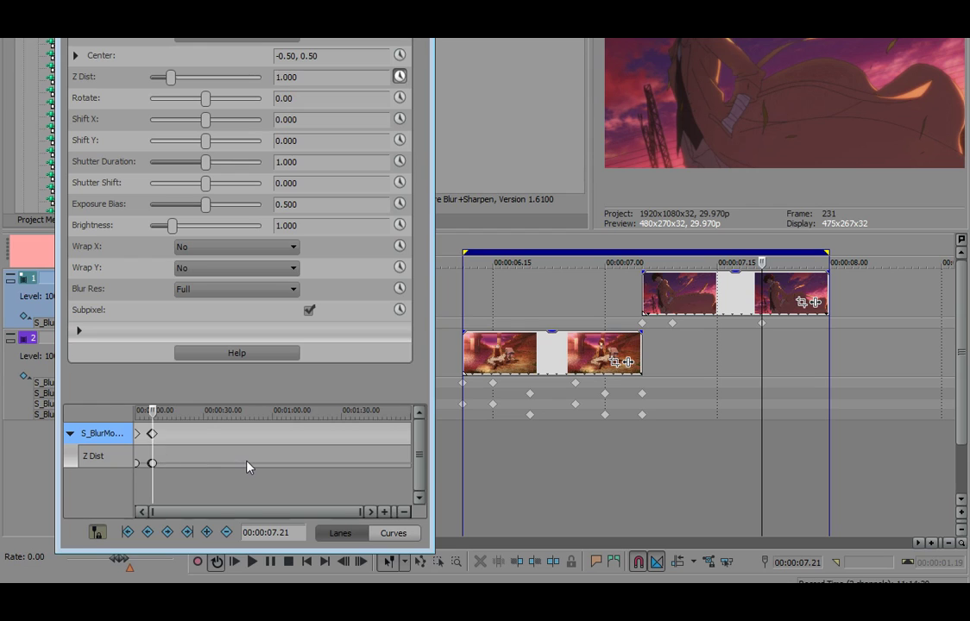
Change the first two Z Dist keyframes of track 1's S_BlurMoCurves to Fast Fade interpolation.
scroll(250, 465, "up", 10)
left_click(242, 463)
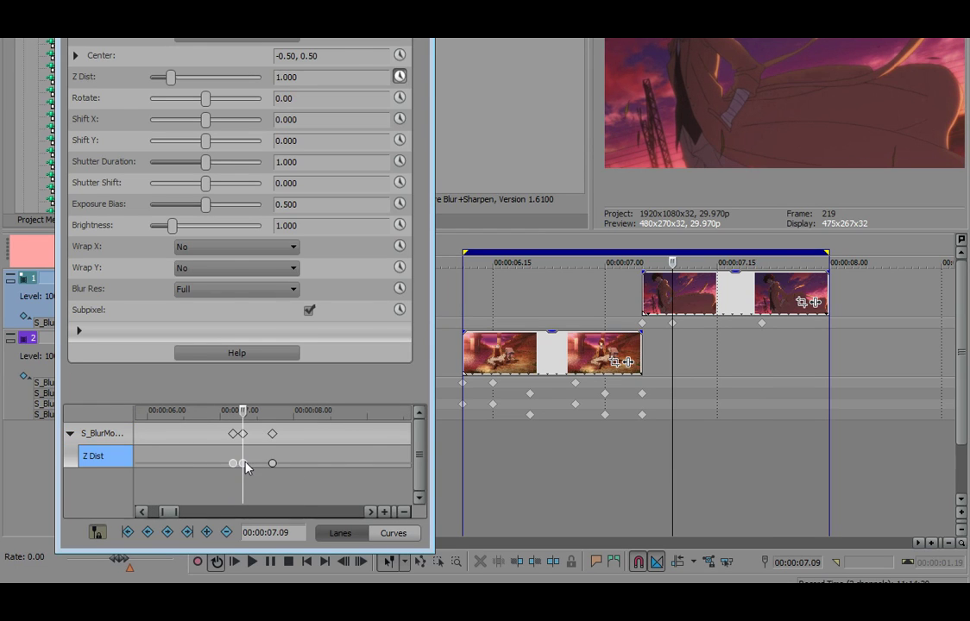
right_click(246, 467)
left_click(303, 359)
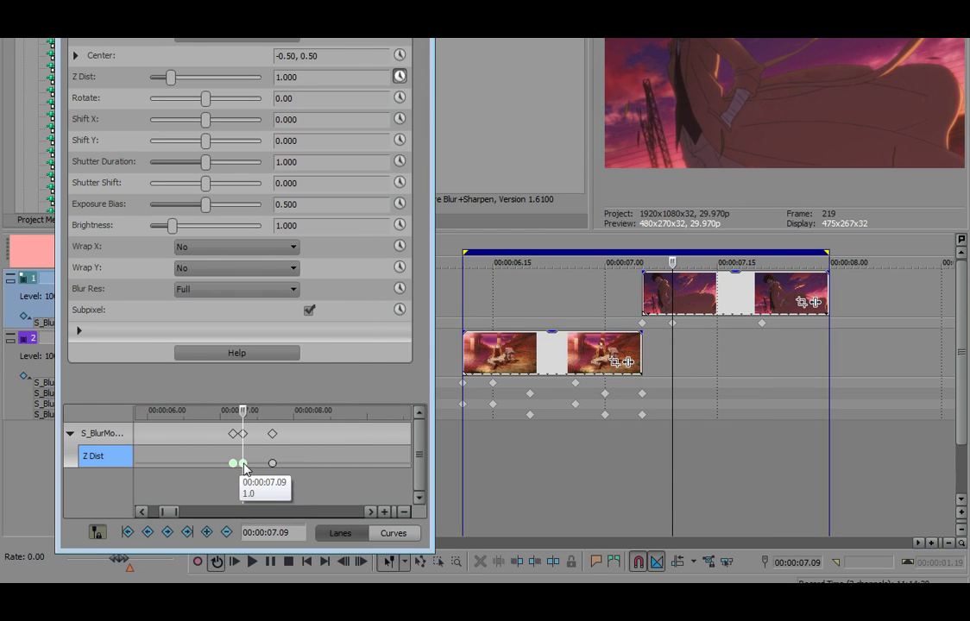
Set the Z Dist keyframes of track 1's S_BlurMoCurves to 0.3 at 00:00:07.05 and 0.8 at 00:00:07.09.
left_click(233, 463)
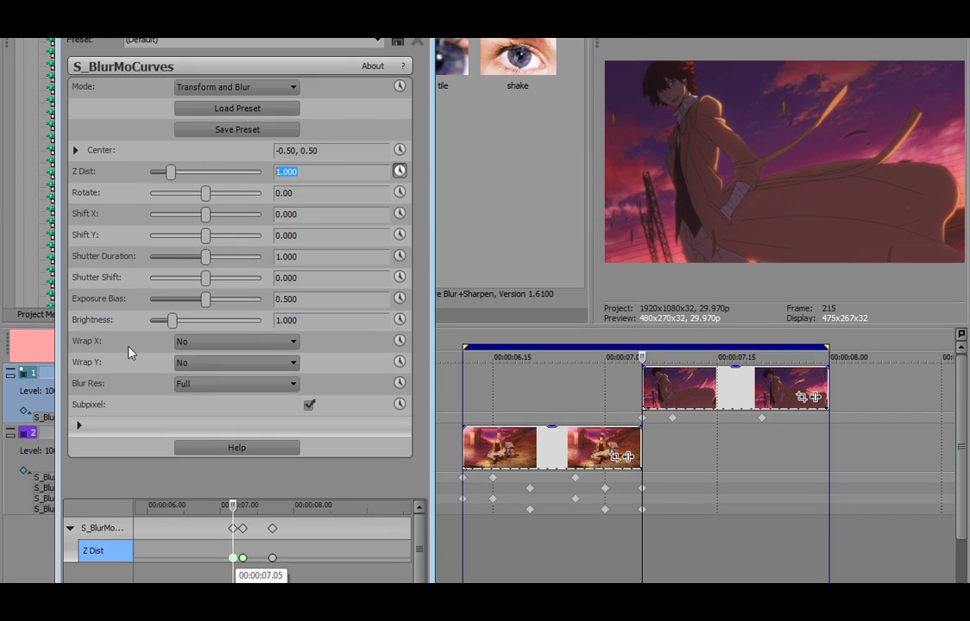
type("0.3")
key("Return")
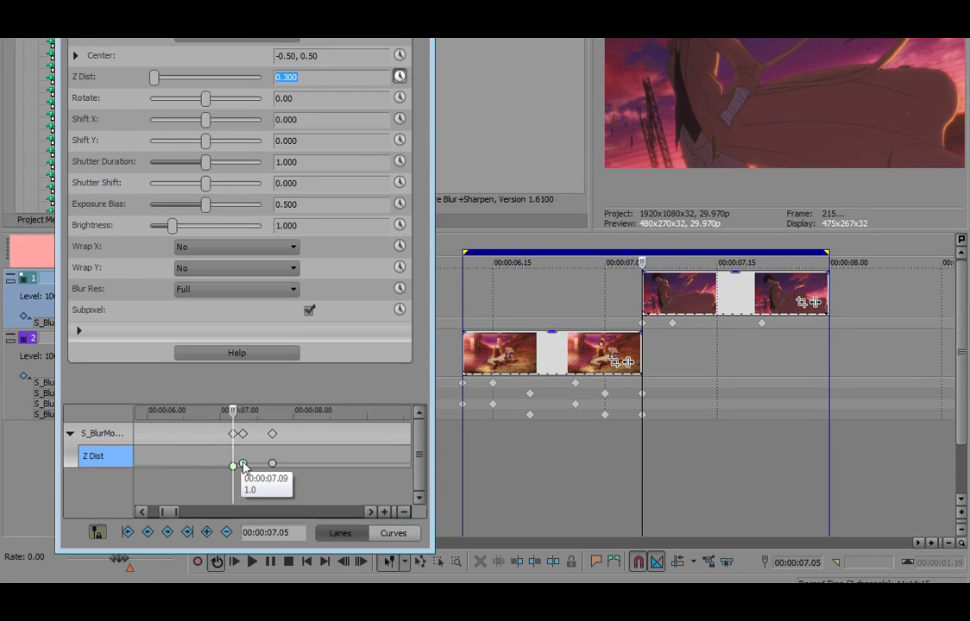
left_click(244, 466)
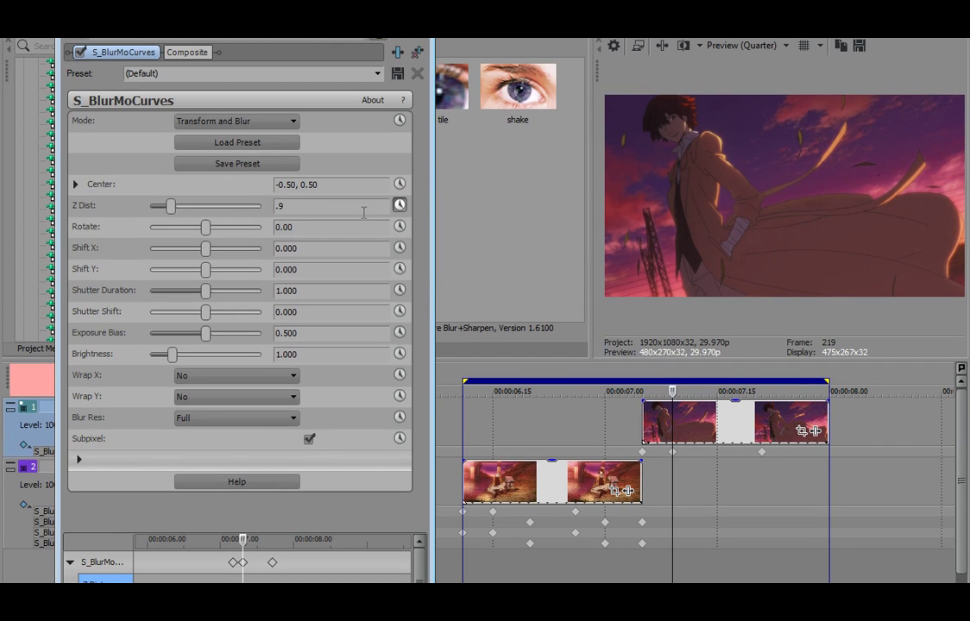
left_click(363, 213)
type(".8")
key("Return")
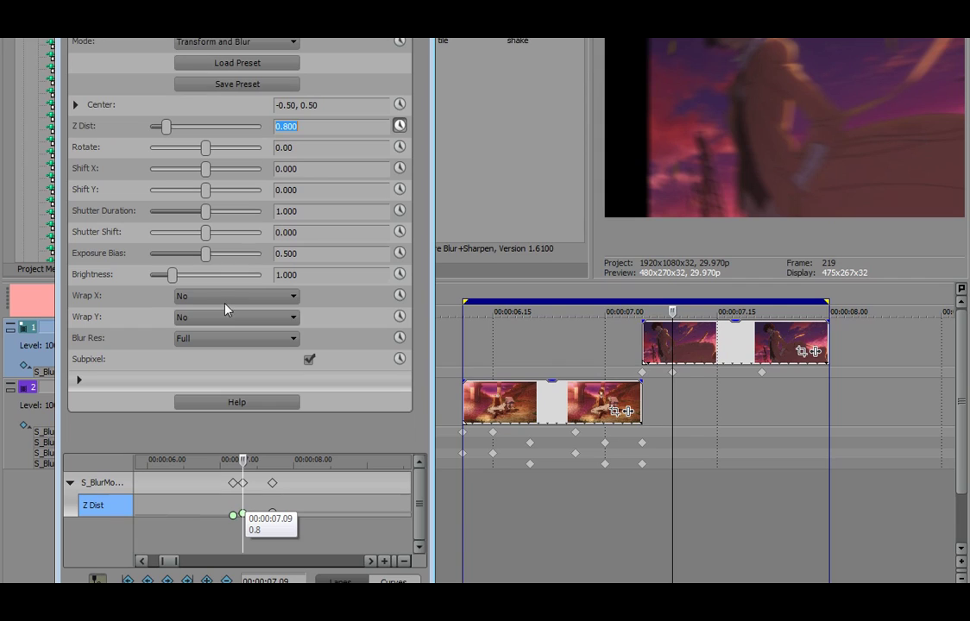
Set Wrap X and Wrap Y to Reflect and the shutter duration to 0 on track 1's S_BlurMoCurves.
left_click(224, 300)
left_click(225, 330)
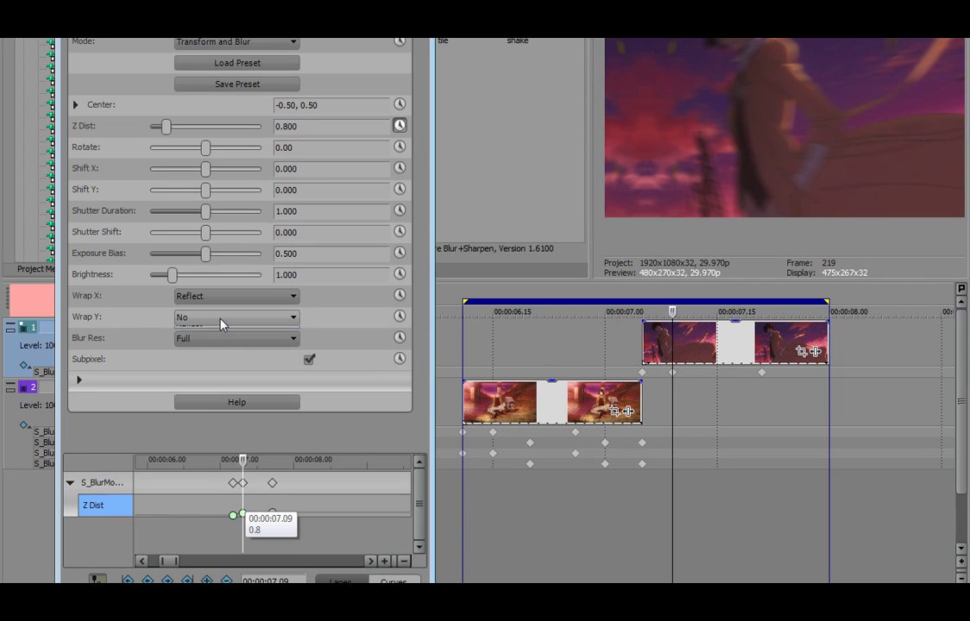
left_click(225, 318)
left_click(222, 354)
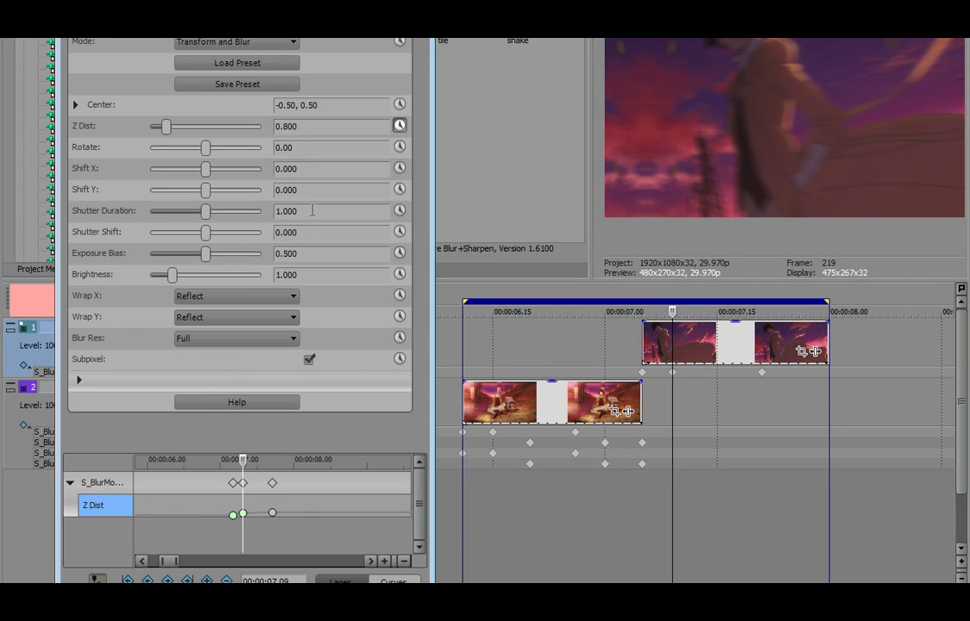
double_click(313, 213)
type("0")
key("Return")
mouse_move(243, 513)
left_click(233, 466)
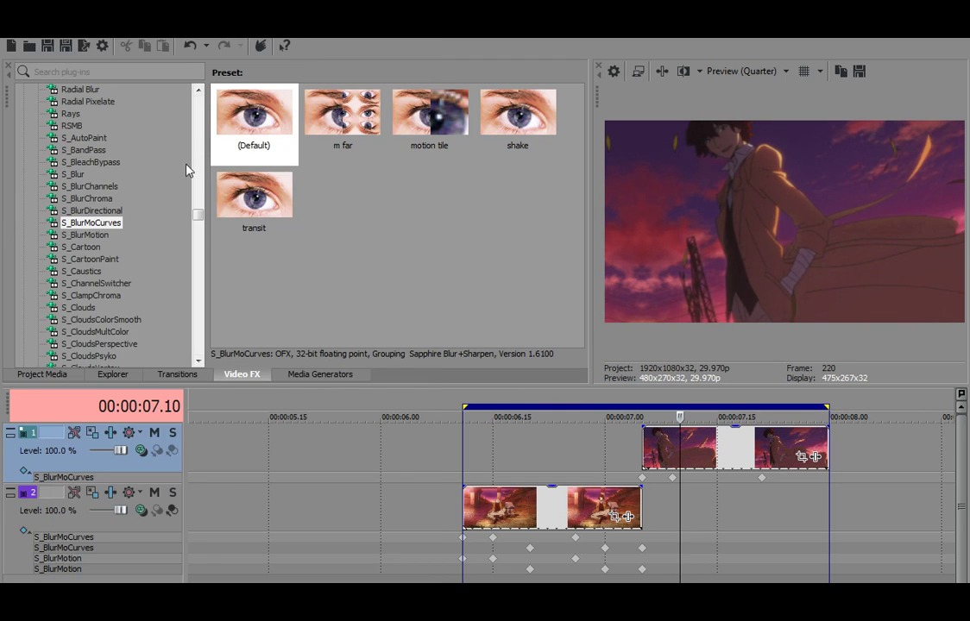
Add S_BlurMotion with the "use" preset to track 1 and set its center to -0.50, 0.50.
left_click(97, 235)
left_click_drag(518, 117, 255, 413)
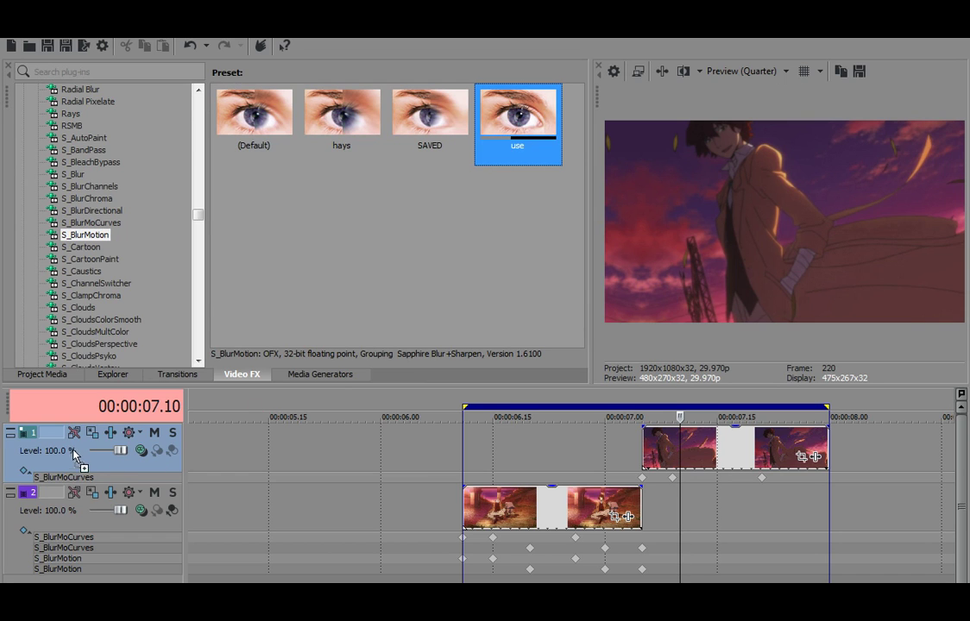
left_click_drag(73, 451, 74, 452)
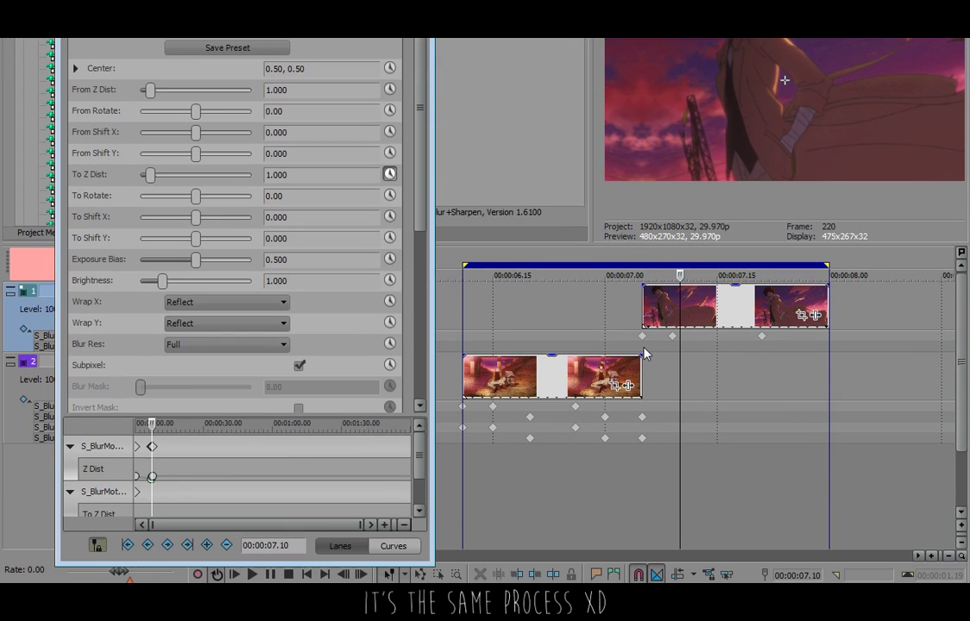
left_click(642, 352)
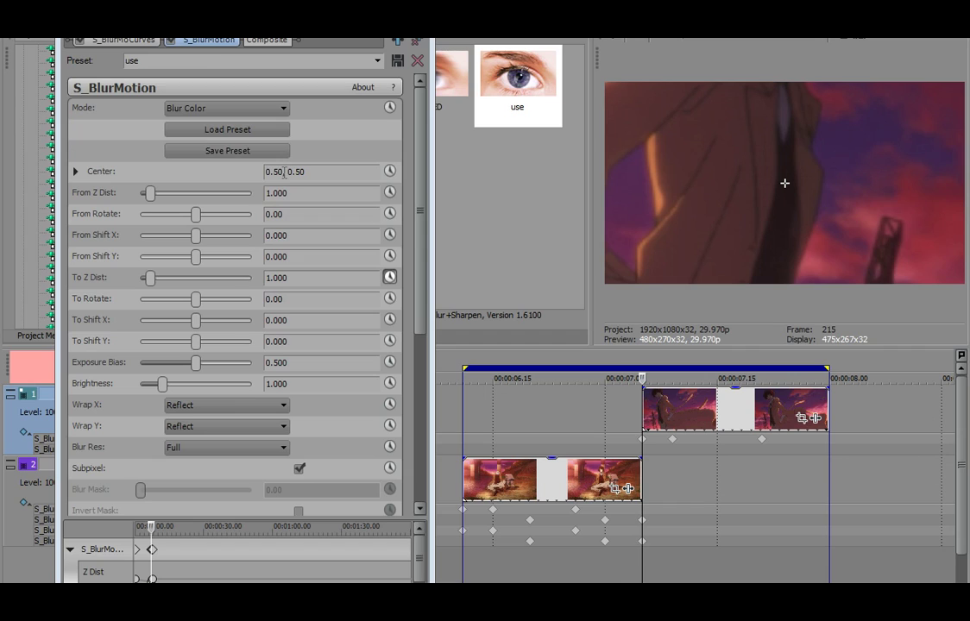
left_click_drag(285, 172, 159, 171)
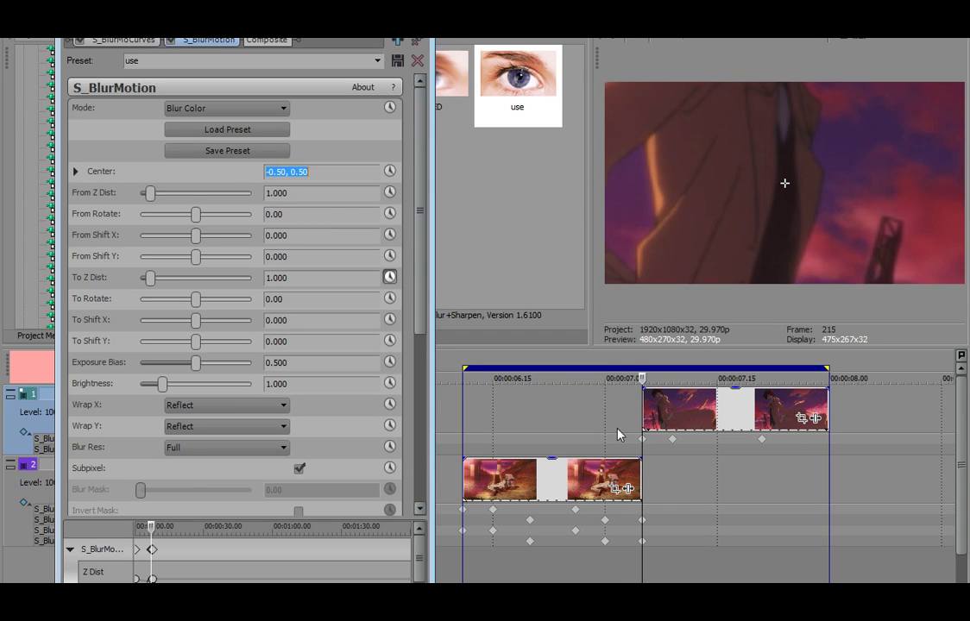
Keyframe To Z Dist on track 1's S_BlurMotion at 00:00:07.05, 00:00:07.09 and 00:00:07.21, with Fast Fade on the first two.
left_click(642, 456)
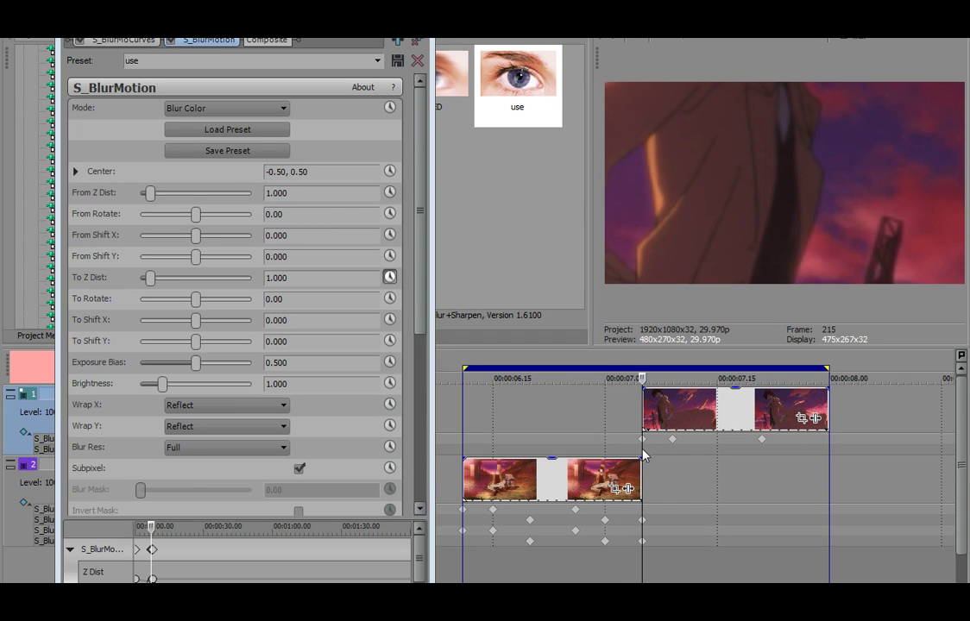
left_click(763, 454)
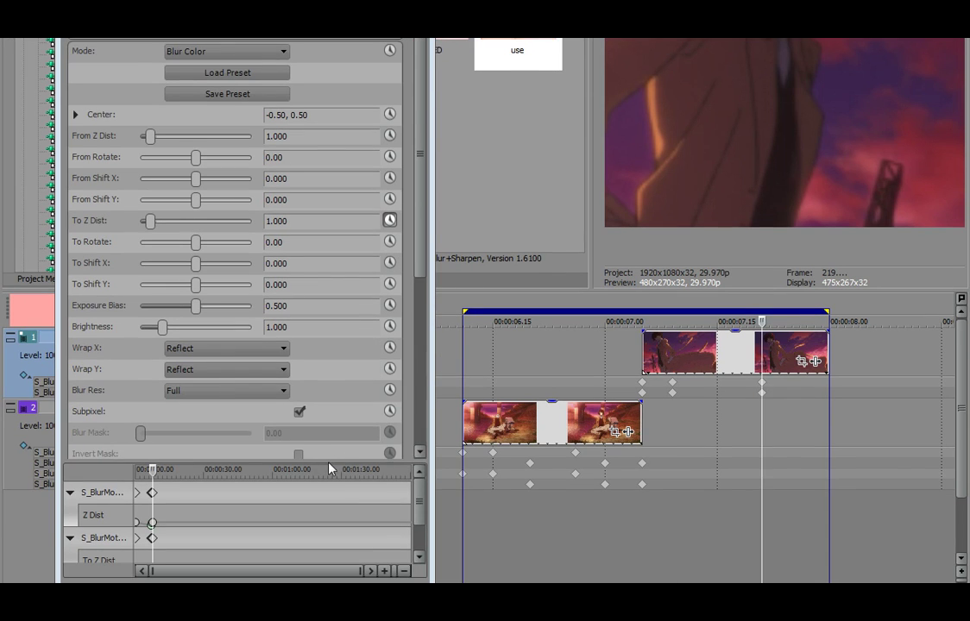
left_click_drag(330, 463, 325, 337)
left_click(118, 436)
scroll(265, 407, "up", 5)
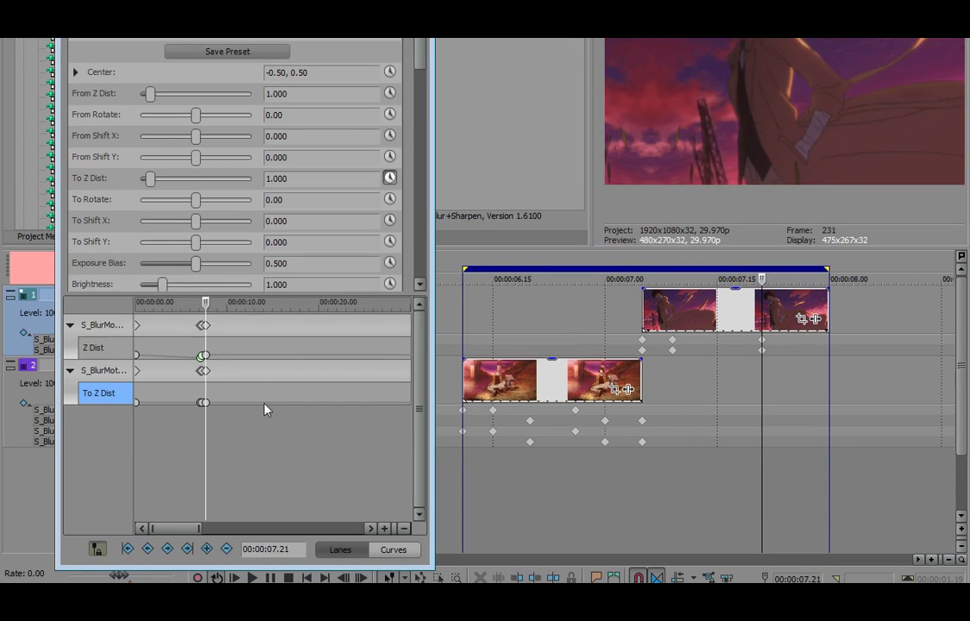
left_click(233, 403)
right_click(243, 403)
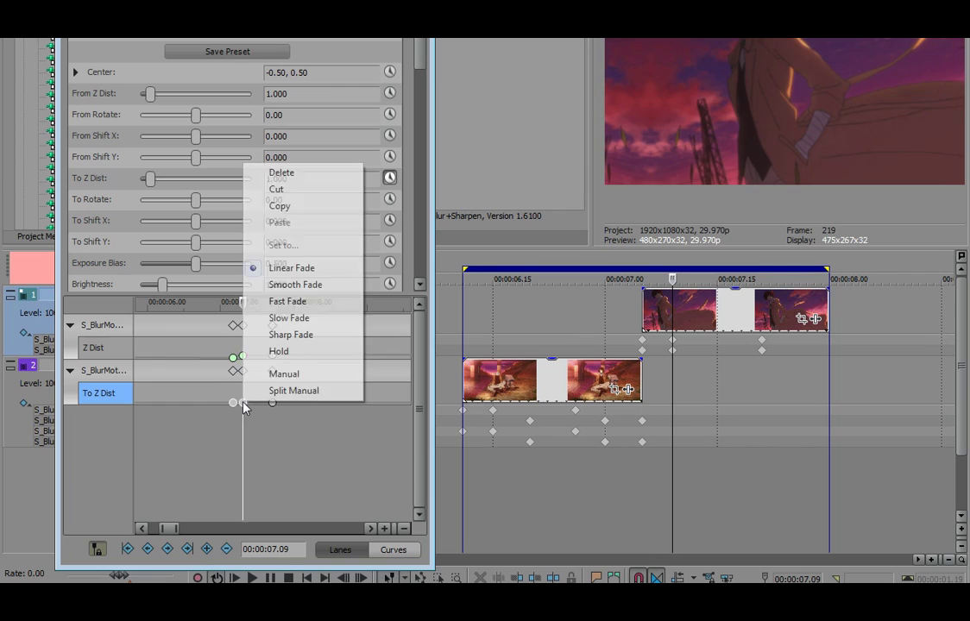
left_click(290, 309)
Set the To Z Dist keyframes of track 1's S_BlurMotion to 0.3 at 00:00:07.05 and 0.96 at 00:00:07.09.
left_click(233, 403)
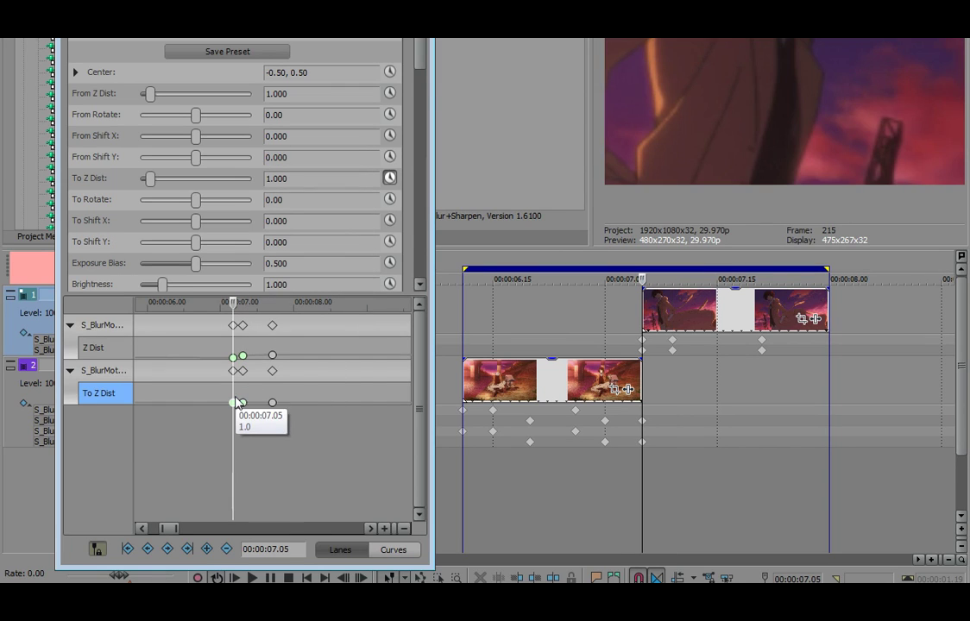
left_click_drag(295, 176, 179, 228)
type(".3")
key("Return")
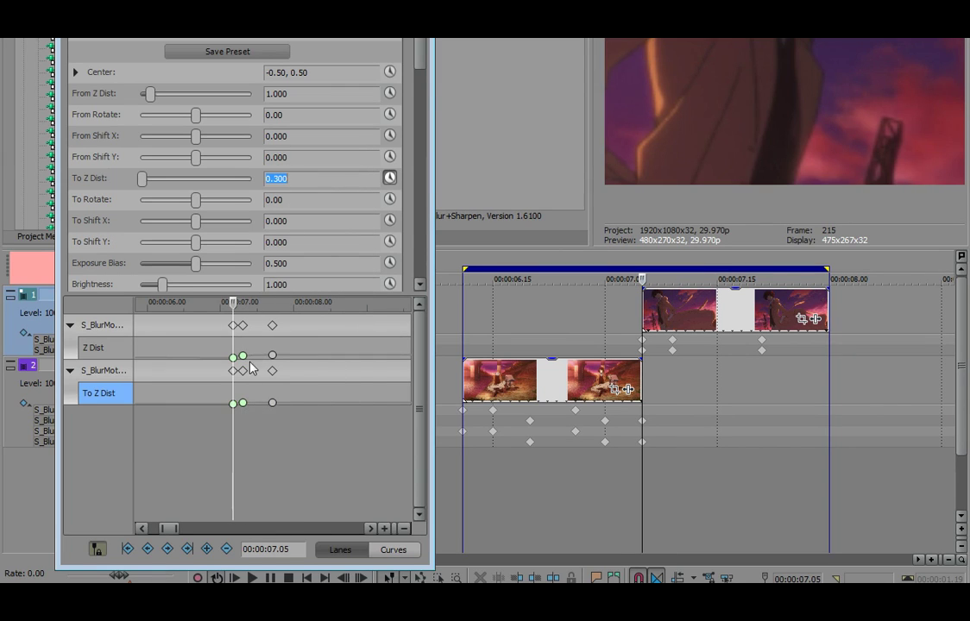
type(".")
left_click(242, 403)
double_click(284, 179)
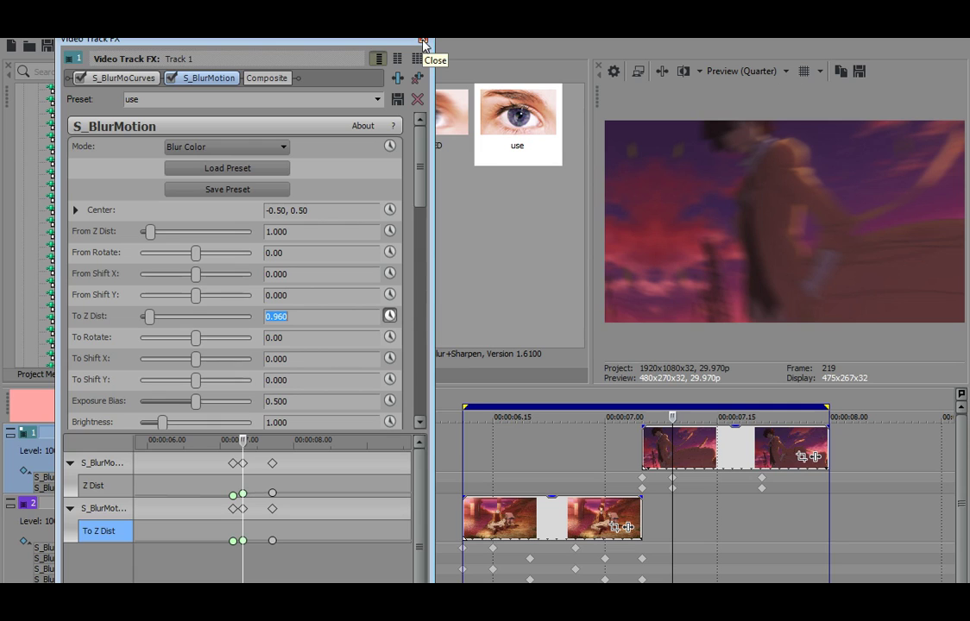
left_click(423, 41)
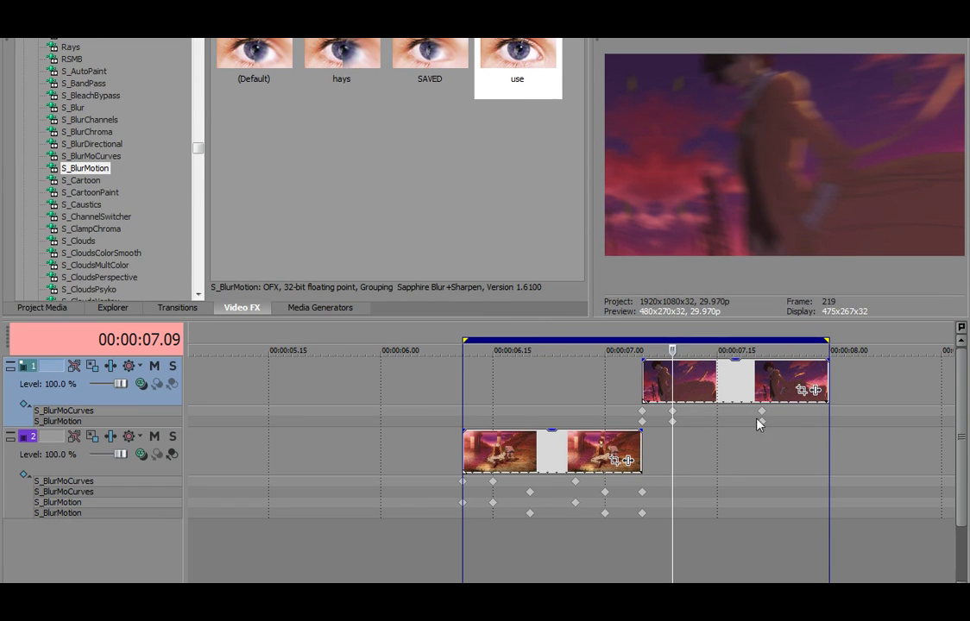
Add a second S_BlurMoCurves with the "transit" preset to track 1 and set its center to 1.25, 0.50.
left_click(90, 157)
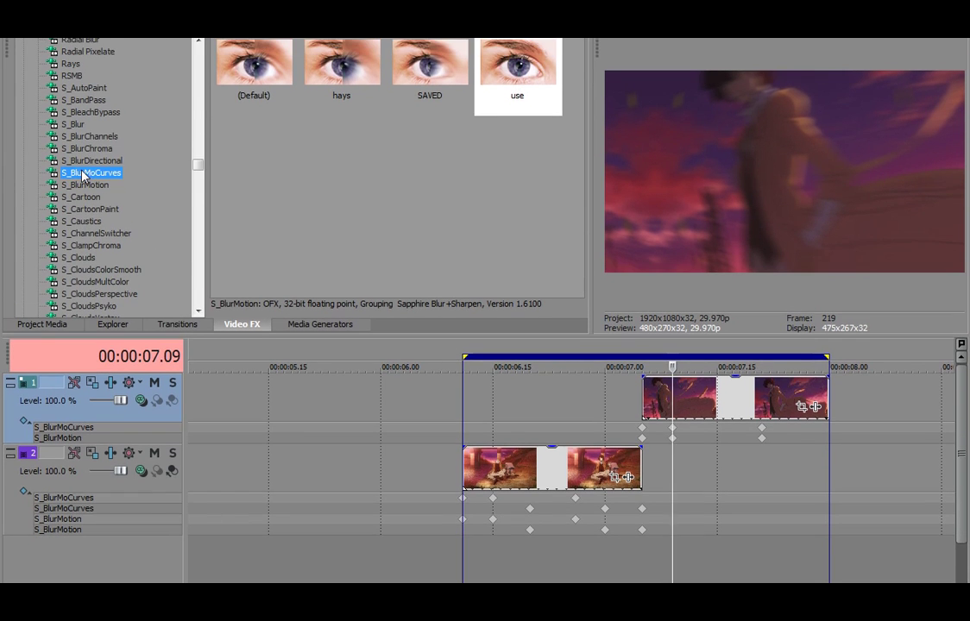
left_click_drag(260, 216, 122, 304)
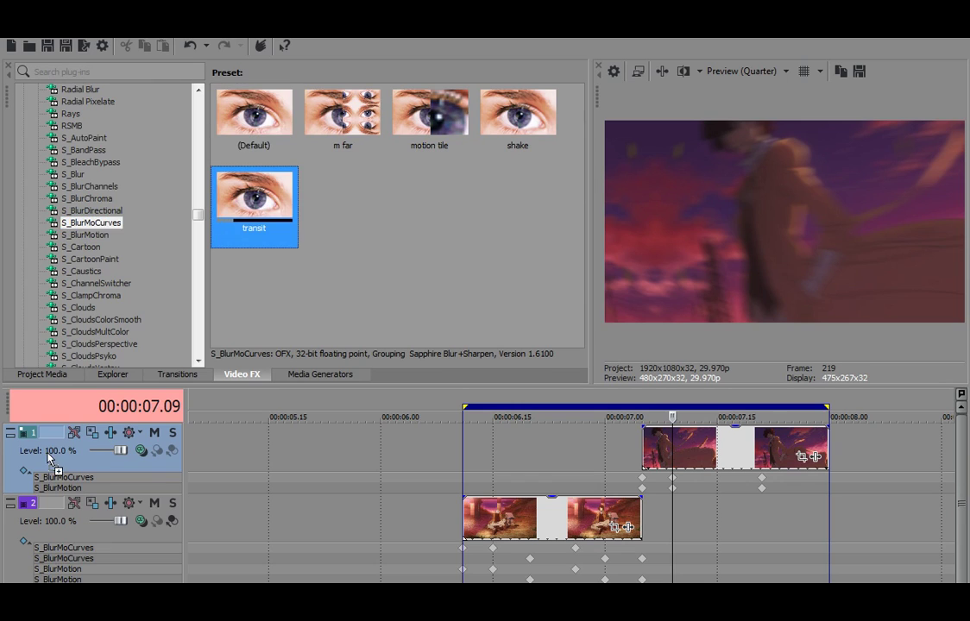
left_click_drag(49, 458, 49, 458)
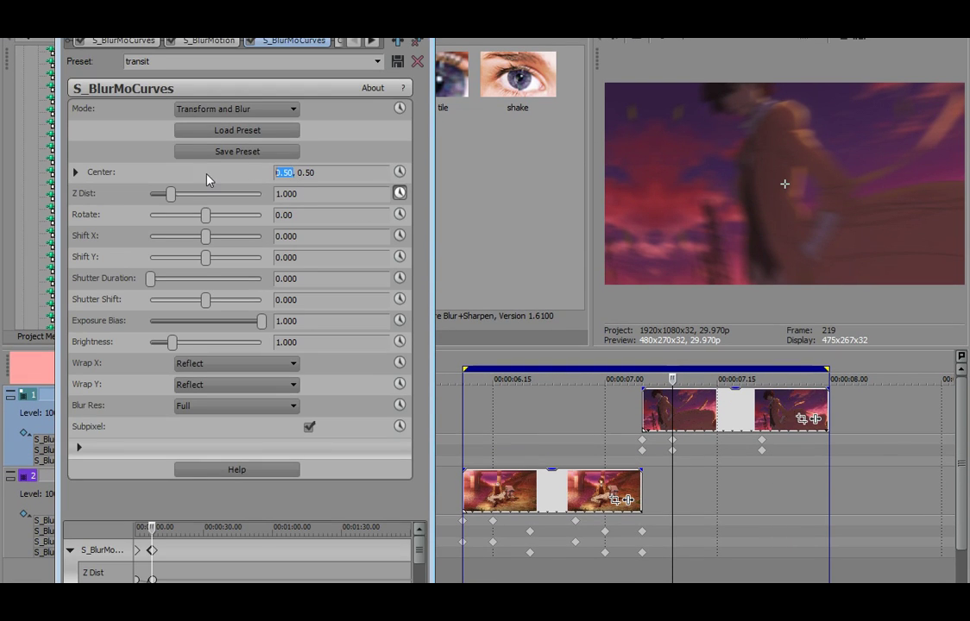
type(".125")
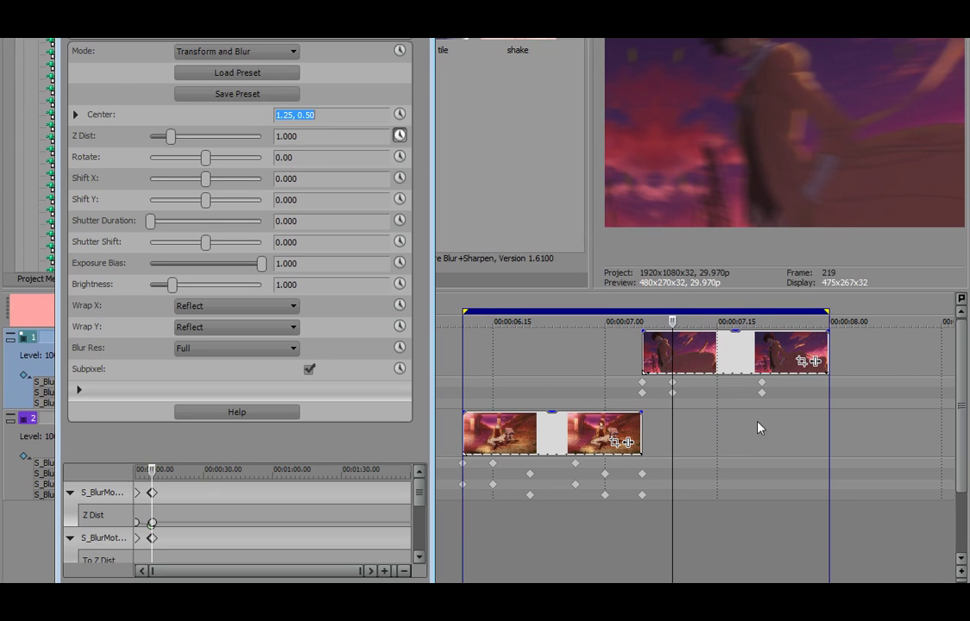
Add keyframes for track 1's second S_BlurMoCurves at 00:00:08.00, 00:00:07.25 and 00:00:07.15.
left_click(827, 408)
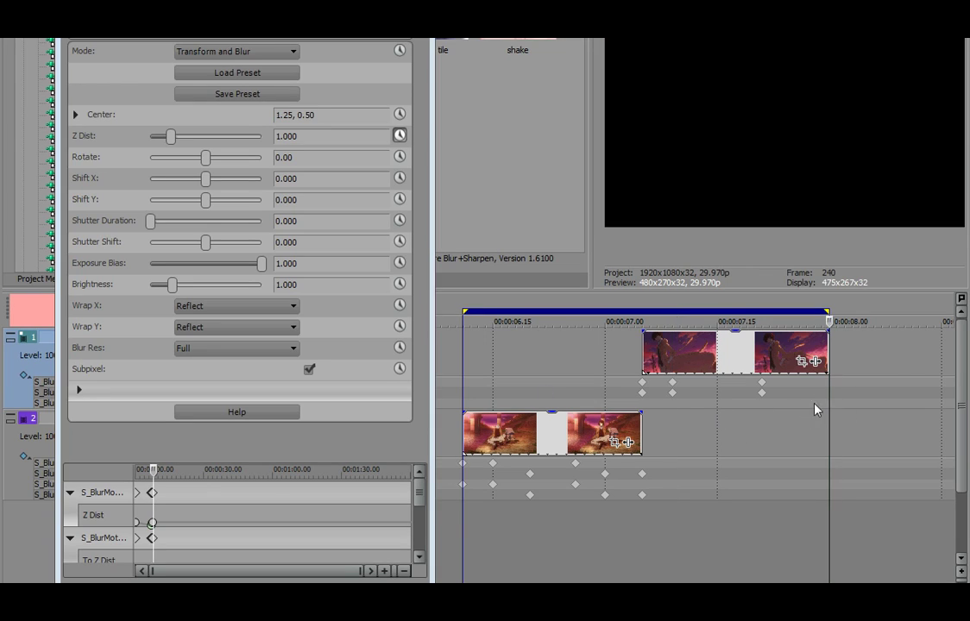
left_click(818, 405)
left_click_drag(819, 406, 792, 406)
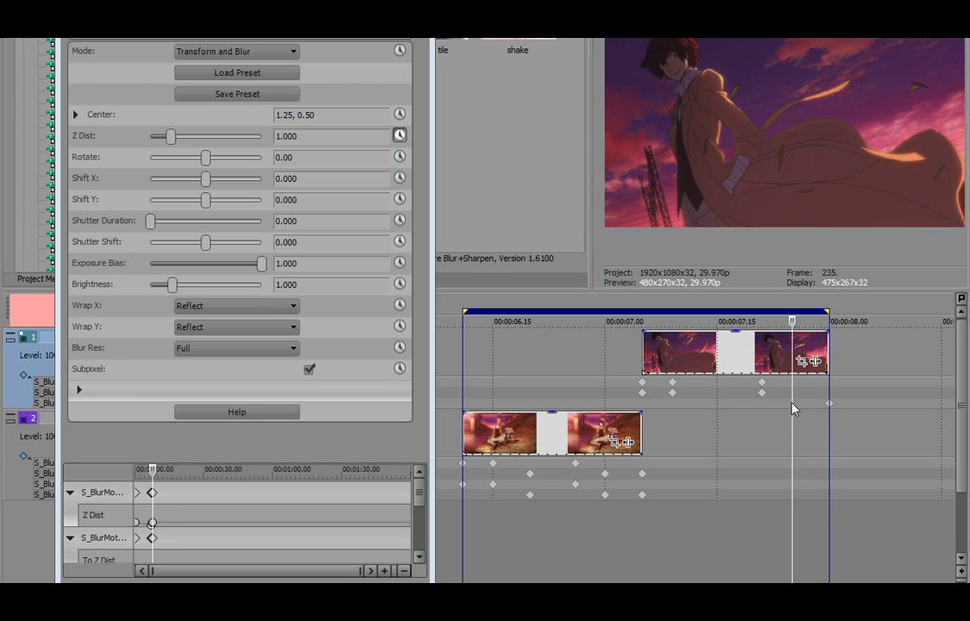
left_click(718, 404)
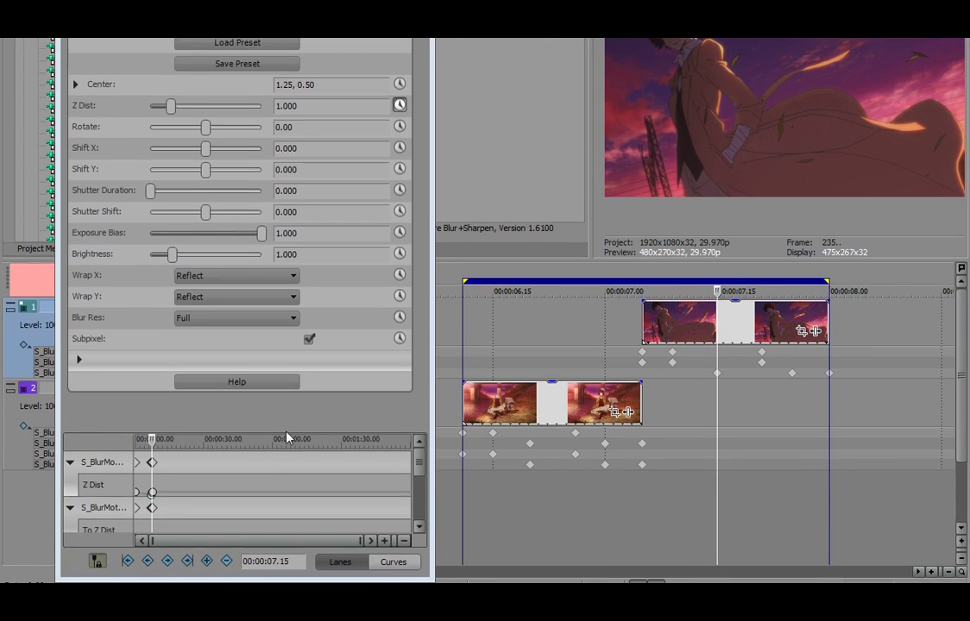
Change the Z Dist keyframes at 00:00:07.15 and 00:00:07.25 of track 1's second S_BlurMoCurves to Slow Fade interpolation.
left_click_drag(286, 428, 287, 330)
left_click(107, 466)
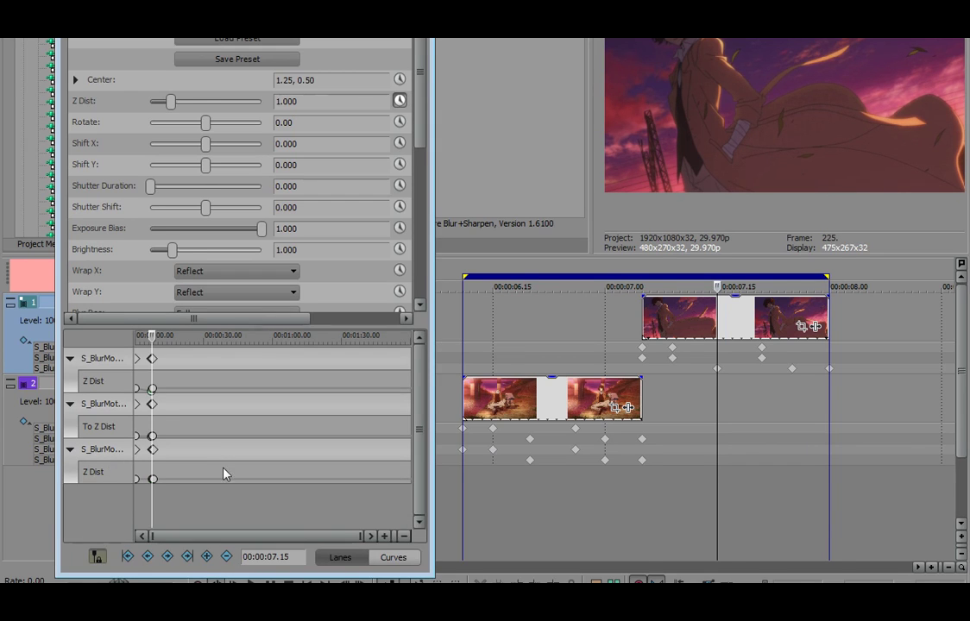
scroll(225, 469, "up", 3)
scroll(266, 492, "up", 5)
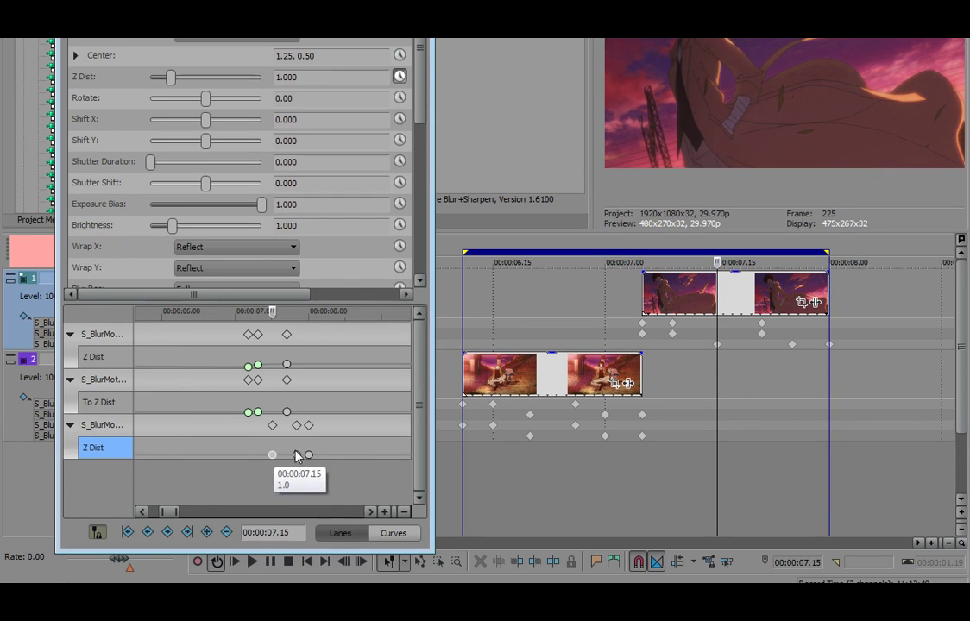
right_click(297, 454)
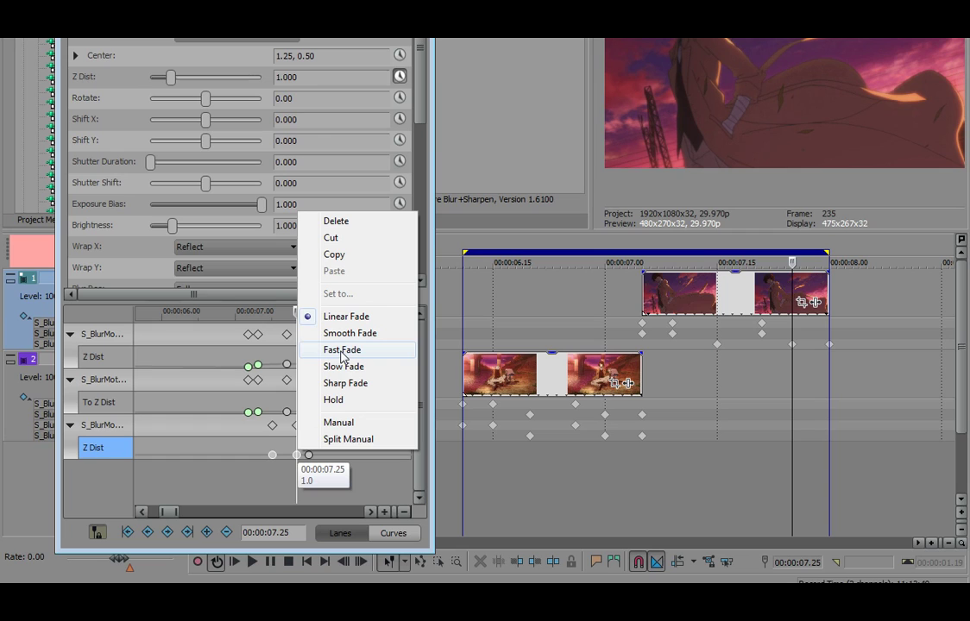
left_click(342, 366)
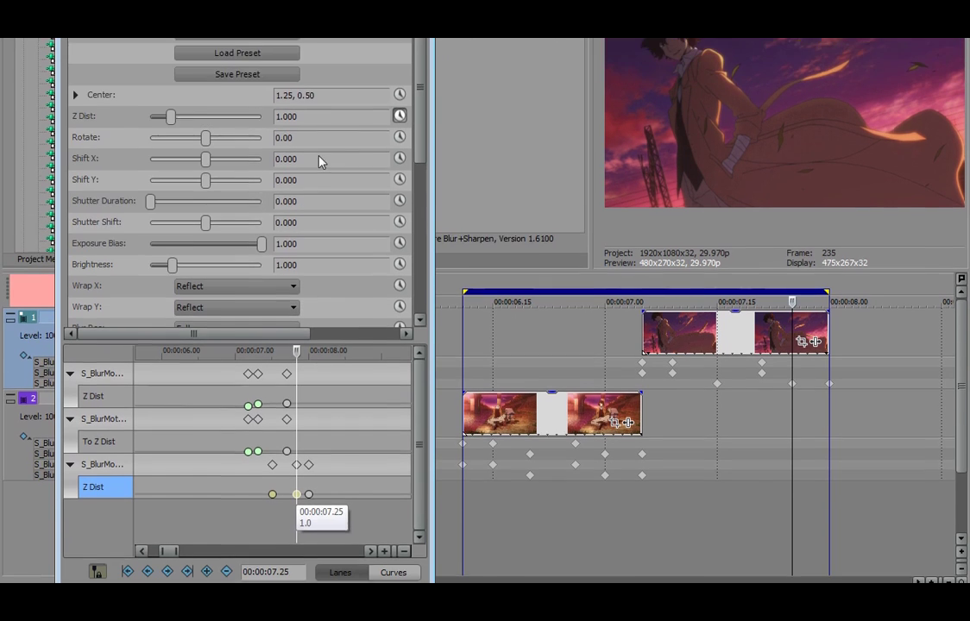
Set the Z Dist keyframes of track 1's second S_BlurMoCurves to 1.1 at 00:00:07.25 and 2.5 at 00:00:08.00.
double_click(332, 116)
type("1.1")
key("Return")
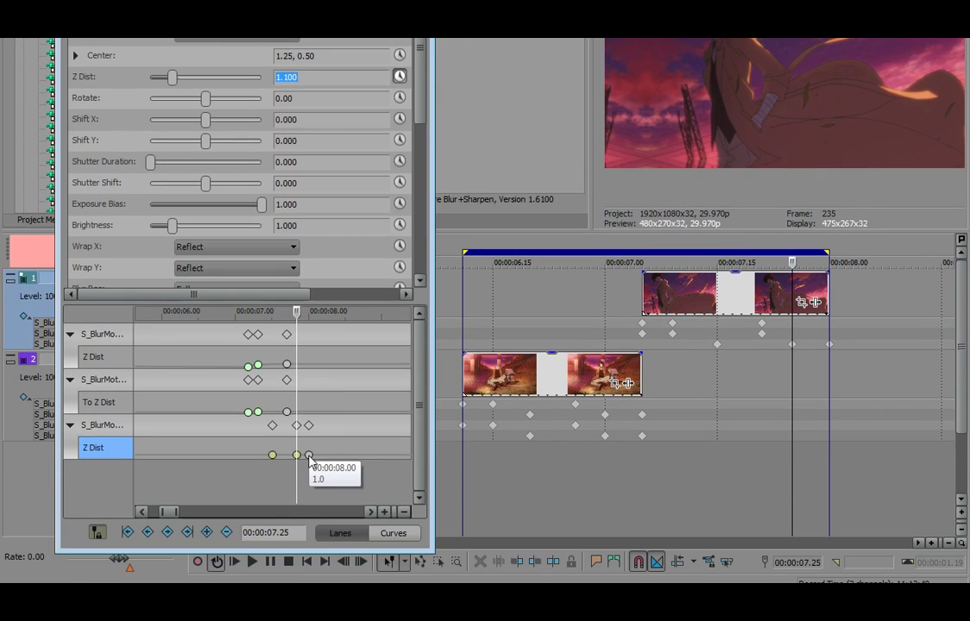
left_click(309, 455)
left_click_drag(302, 77, 48, 67)
type("2.")
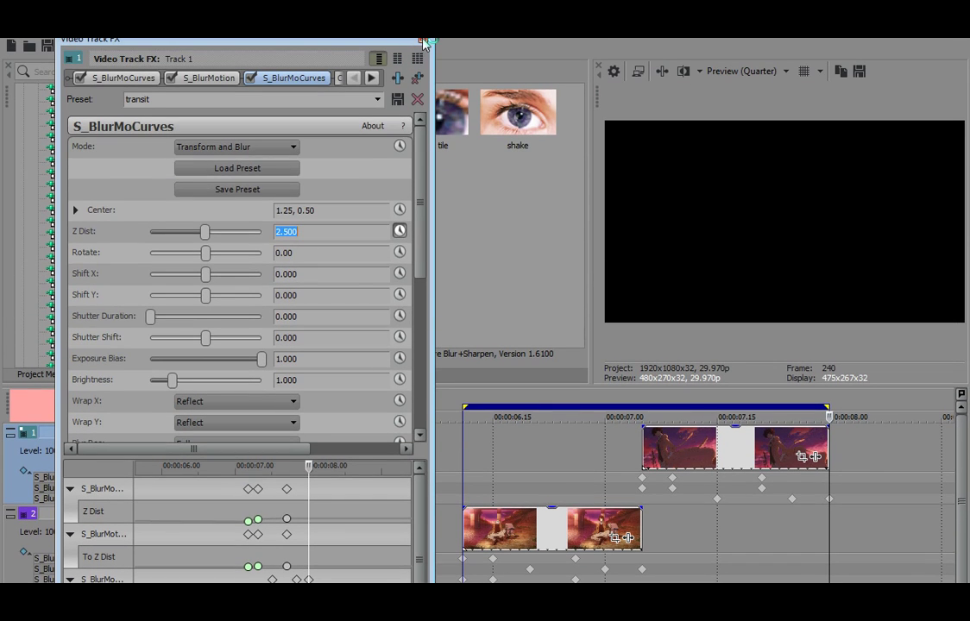
left_click(422, 41)
Add a second S_BlurMotion with the "use" preset to track 1 and set its center to 1.25, 0.50.
left_click(84, 234)
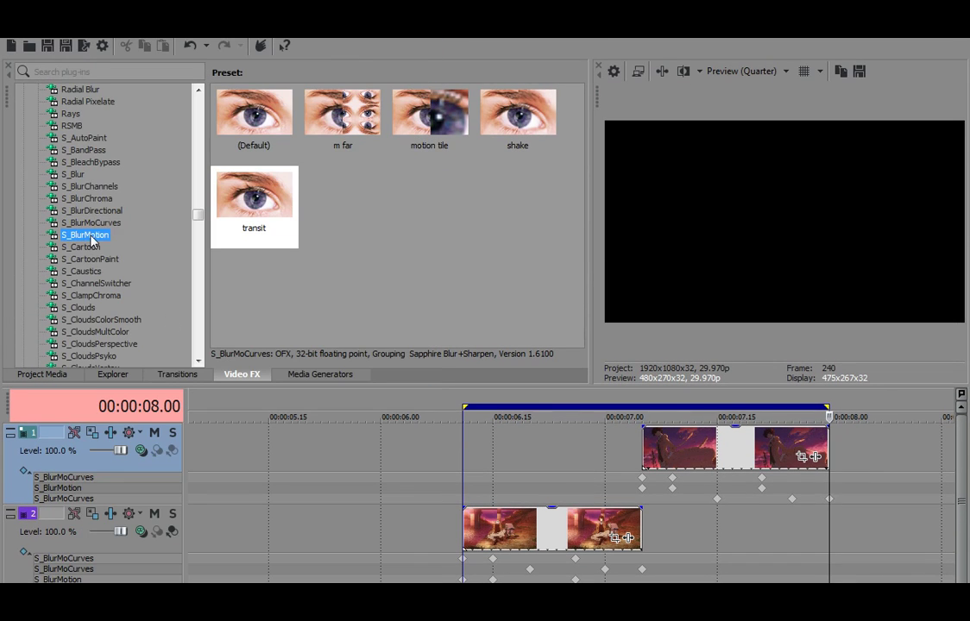
left_click(517, 134)
left_click_drag(76, 429, 77, 430)
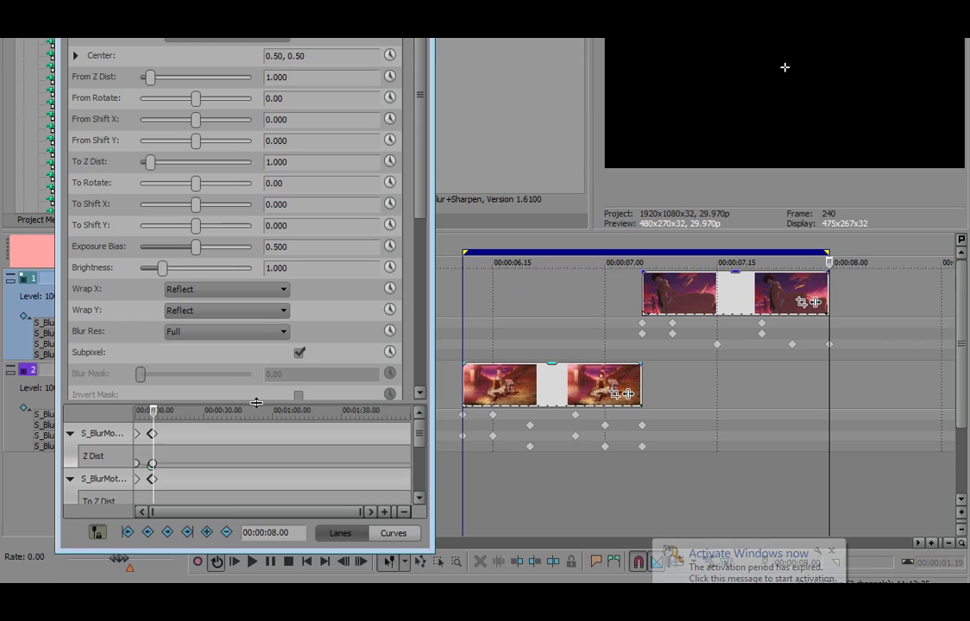
left_click_drag(256, 403, 263, 312)
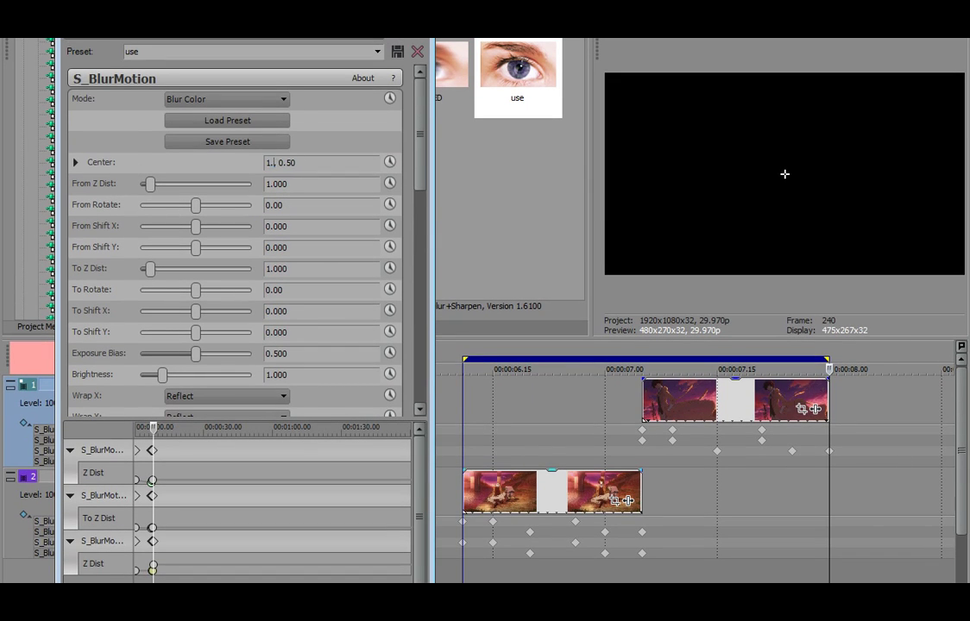
key("Return")
Animate To Z Dist on track 1's second S_BlurMotion with keyframes at 00:00:08.00, 00:00:07.25 and 00:00:07.15.
left_click(389, 269)
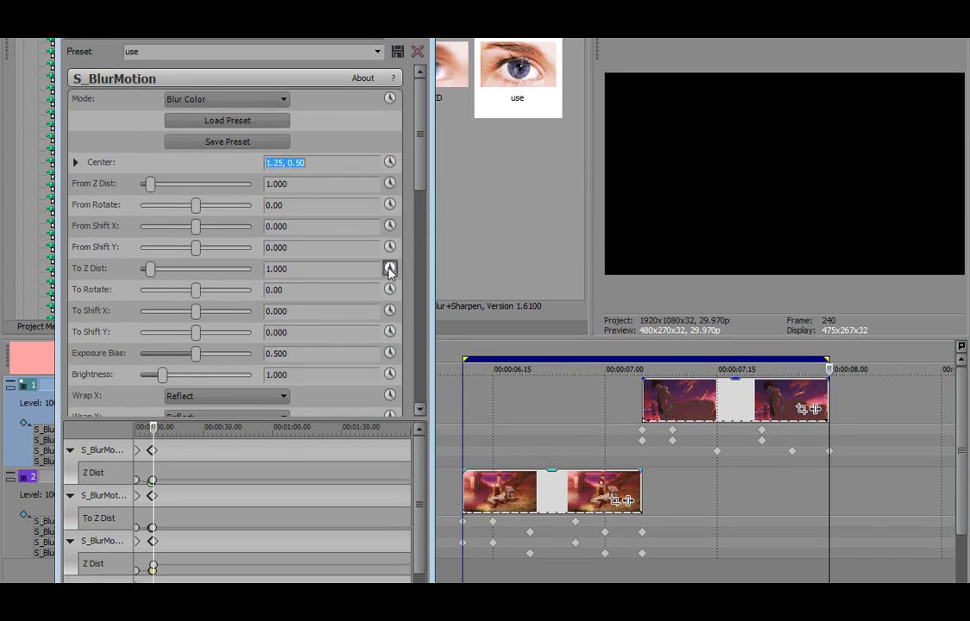
left_click_drag(416, 456, 416, 480)
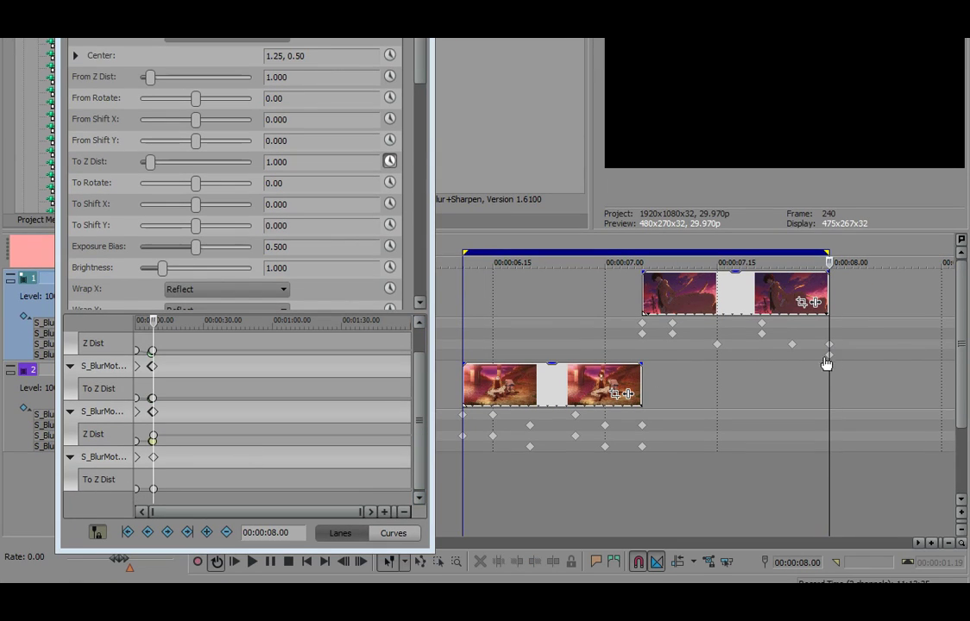
left_click(792, 359)
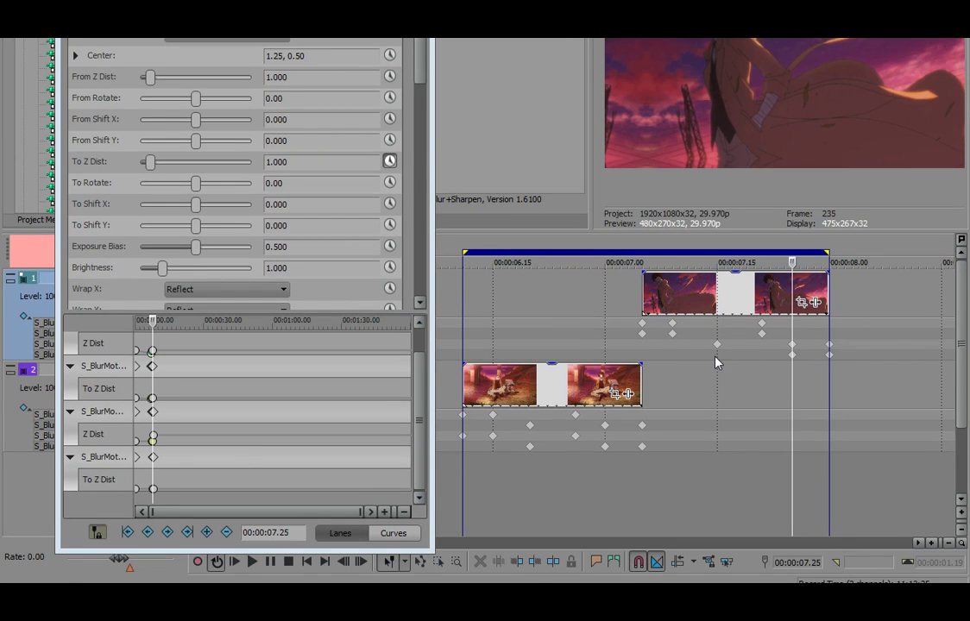
left_click(715, 362)
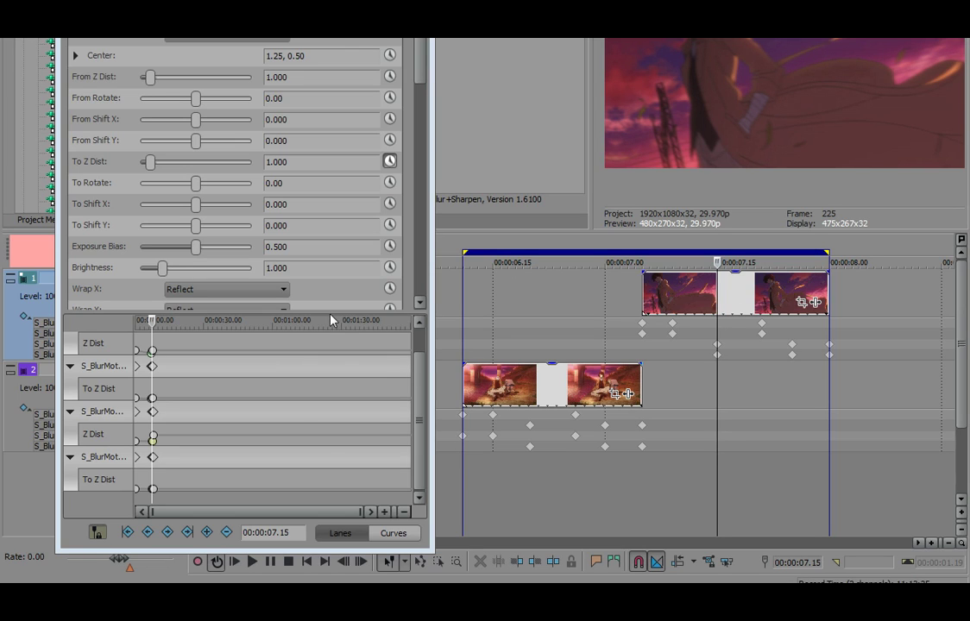
Change the To Z Dist keyframes at 00:00:07.15 and 00:00:07.25 of track 1's second S_BlurMotion to Slow Fade interpolation.
left_click_drag(324, 310, 324, 257)
left_click(121, 446)
scroll(234, 455, "up", 10)
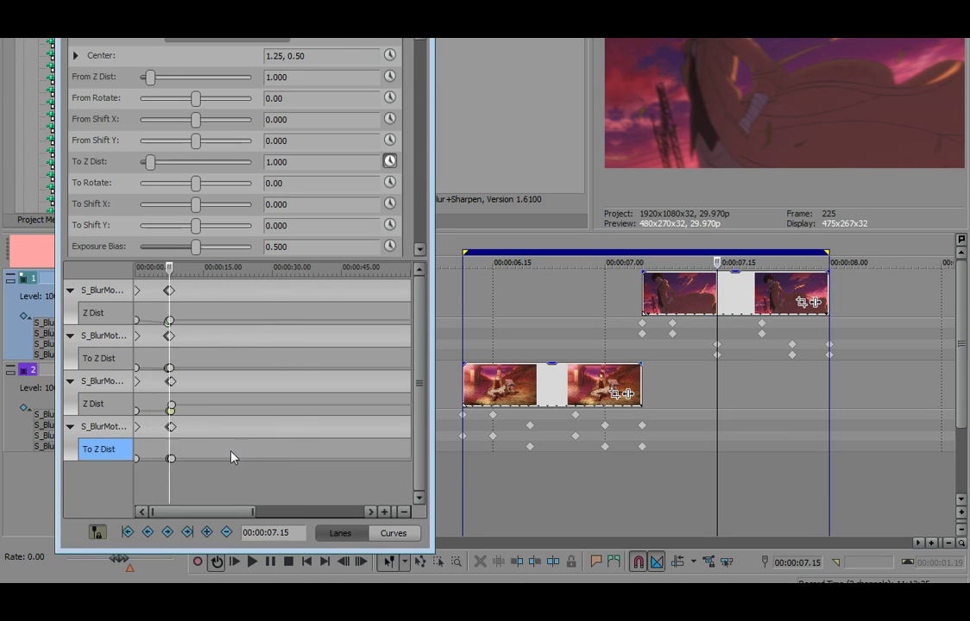
right_click(321, 459)
left_click(321, 459)
Set the To Z Dist keyframes of track 1's second S_BlurMotion to 1.04 at 00:00:07.25 and 1.5 at 00:00:08.00.
left_click_drag(310, 163, 5, 161)
type("1.04")
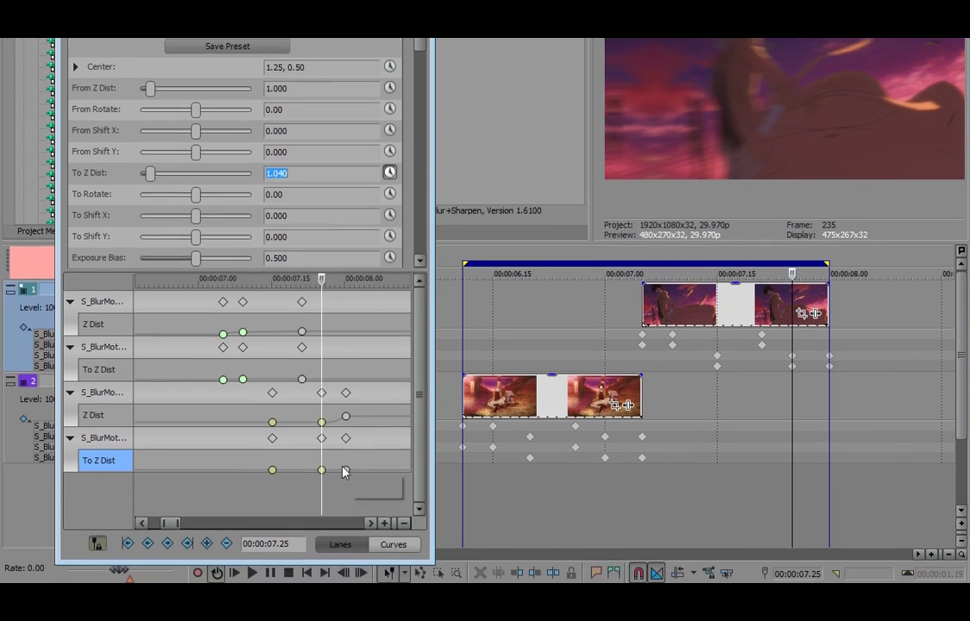
left_click(345, 484)
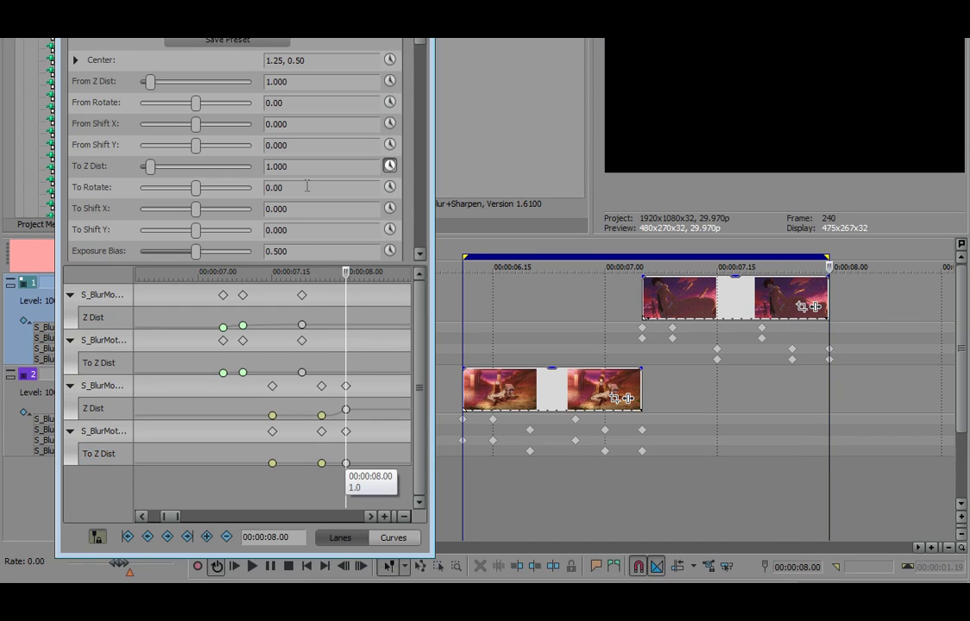
double_click(306, 165)
type("1.5")
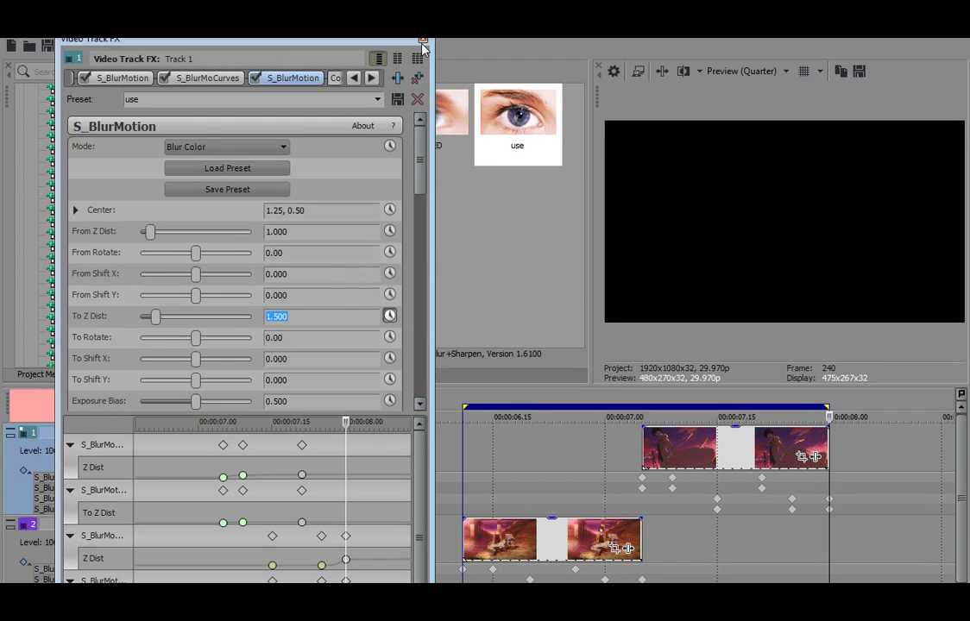
left_click(423, 44)
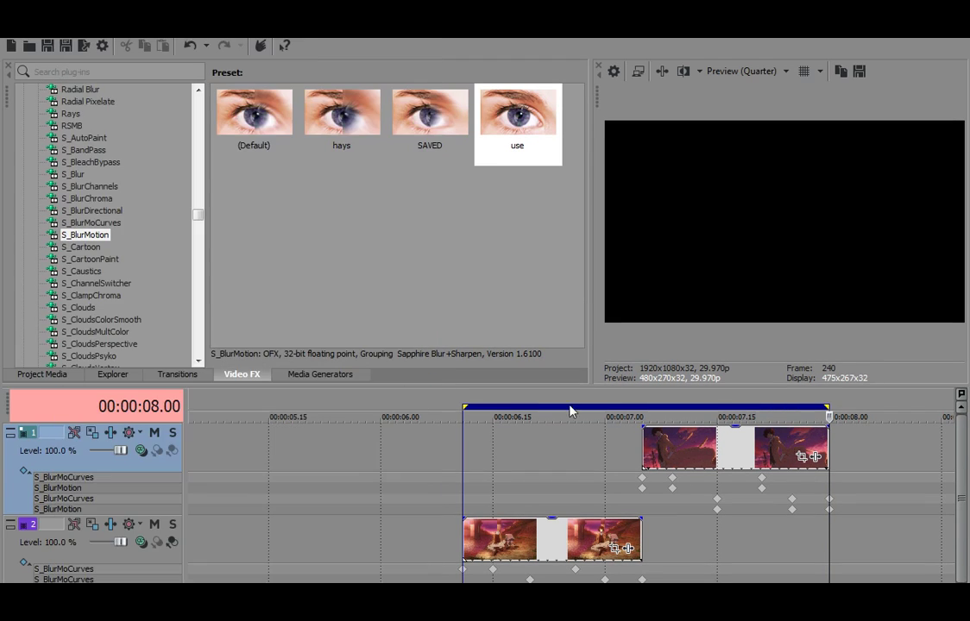
Play back the looped region to preview the finished transition between the two clips.
key("space")
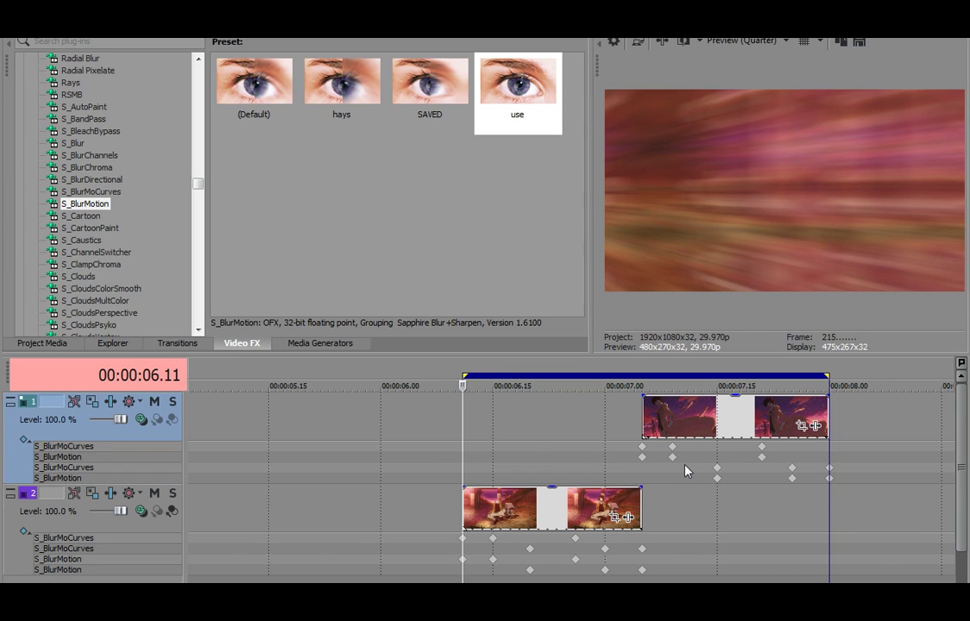
left_click(679, 470)
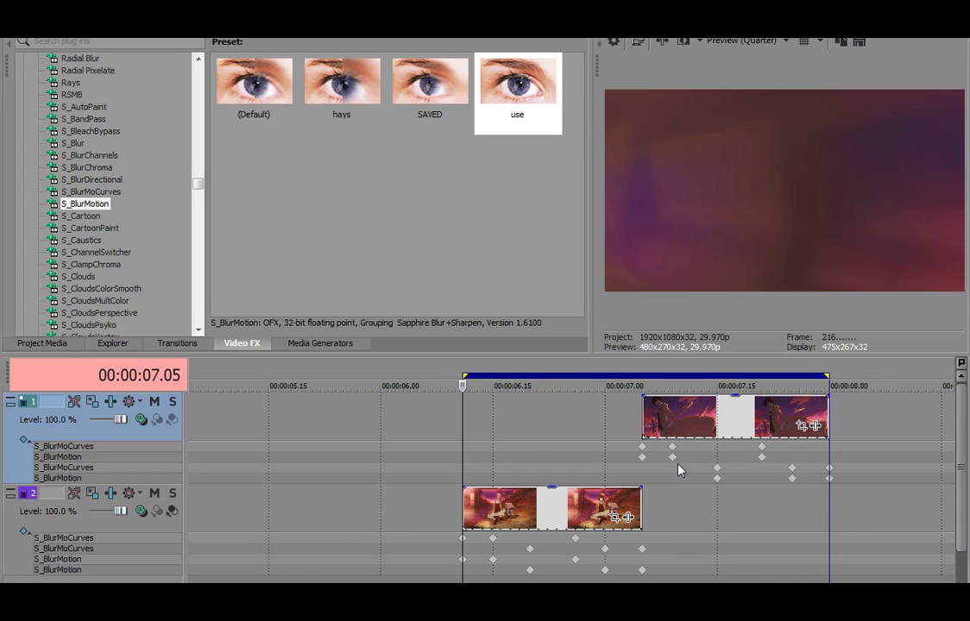